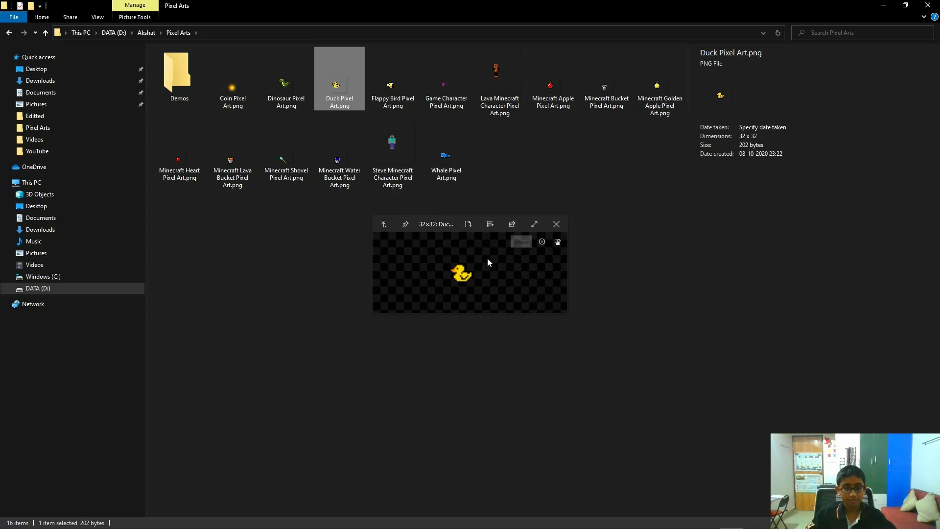
- Magnify the preview of Duck Pixel Art.png to examine its pixels, and restore the normal screen magnification
key(super+plus)
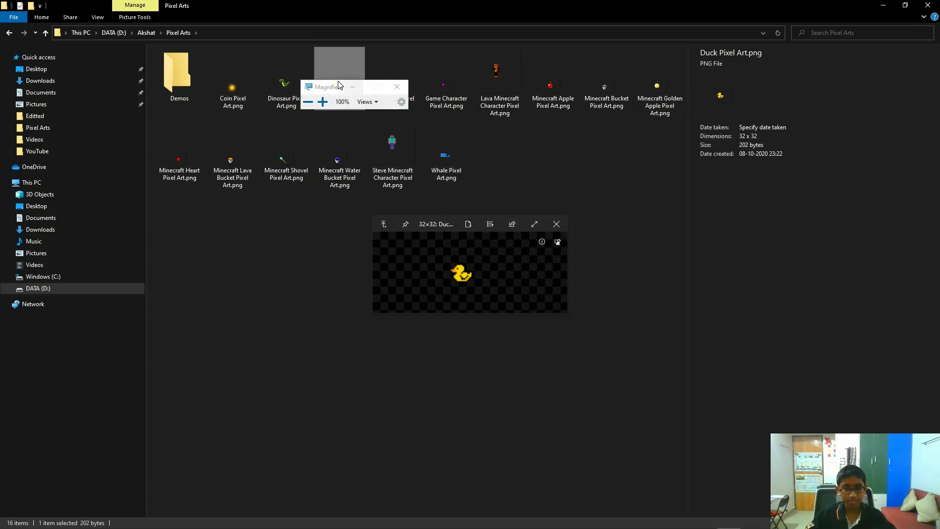
click(377, 86)
key(super+plus)
key(super+plus)
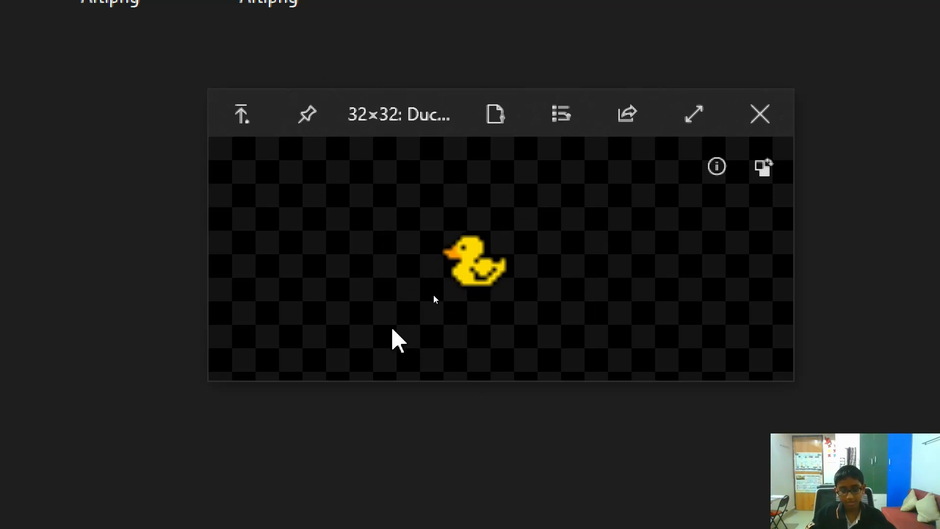
key(super+minus)
key(super+minus)
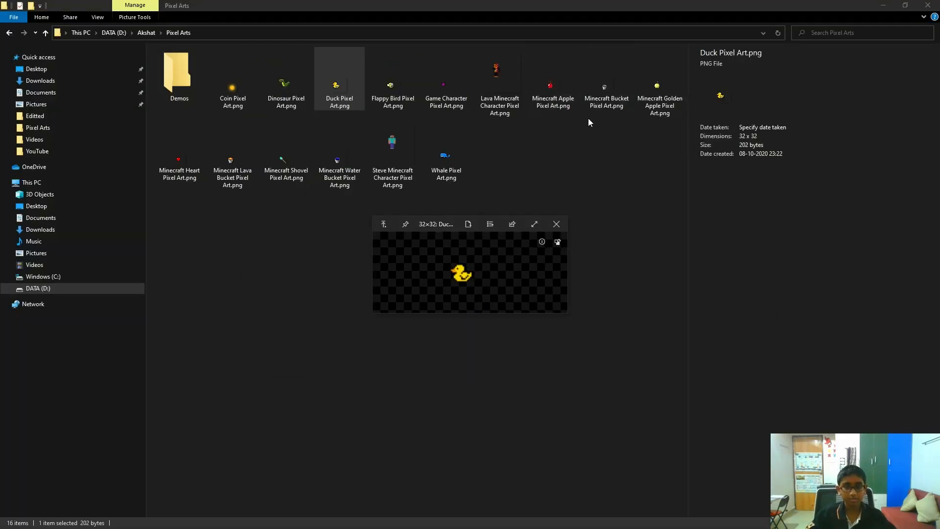
- Preview Minecraft Heart Pixel Art.png, magnify it to examine the pixels, and close the preview
click(180, 157)
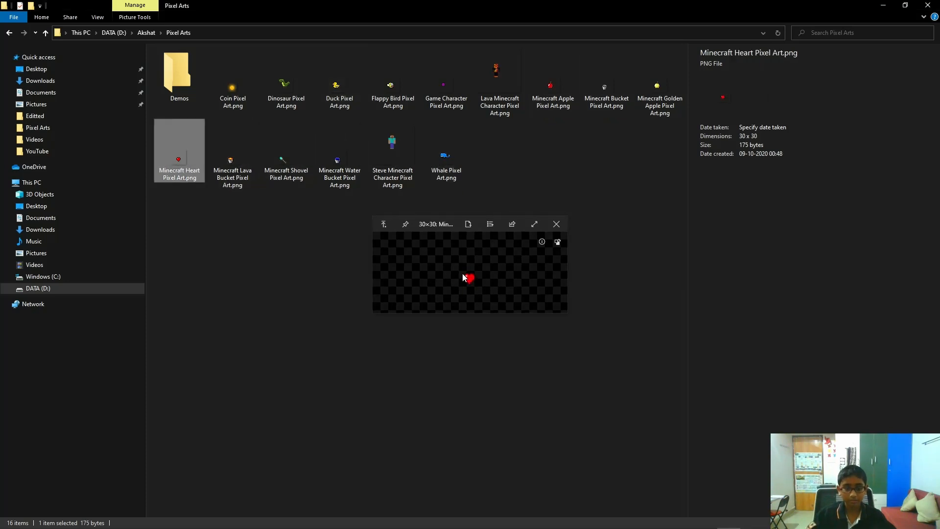
key(super+plus)
key(super+plus)
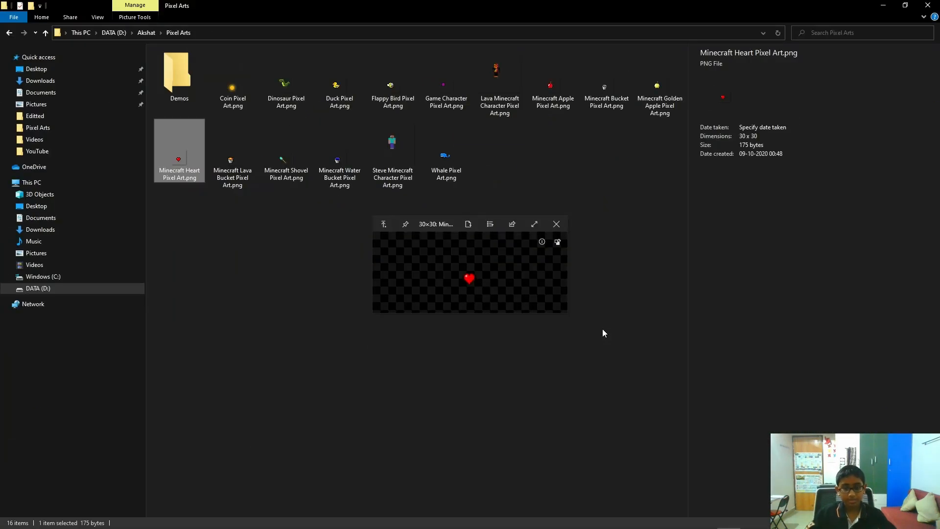
click(556, 225)
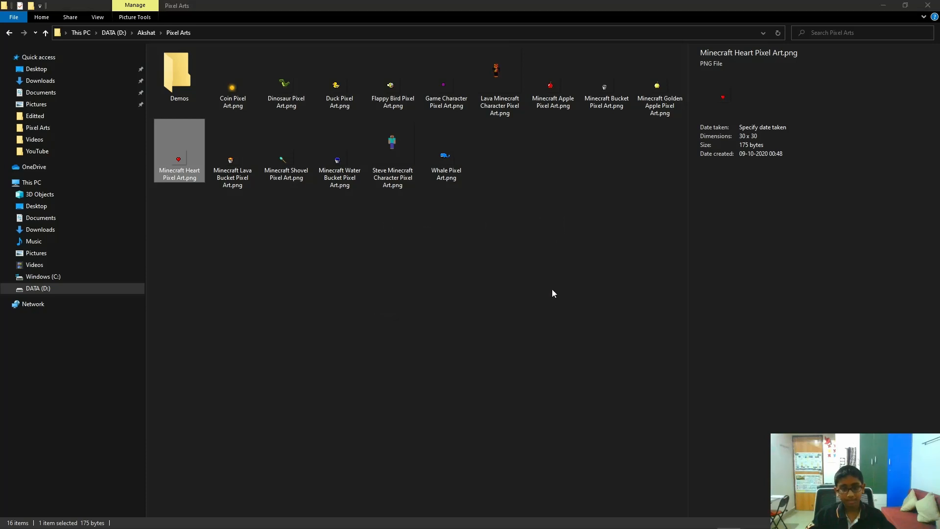
- Clear the file selection and close the Pixel Arts folder window
drag(561, 287, 257, 93)
click(463, 225)
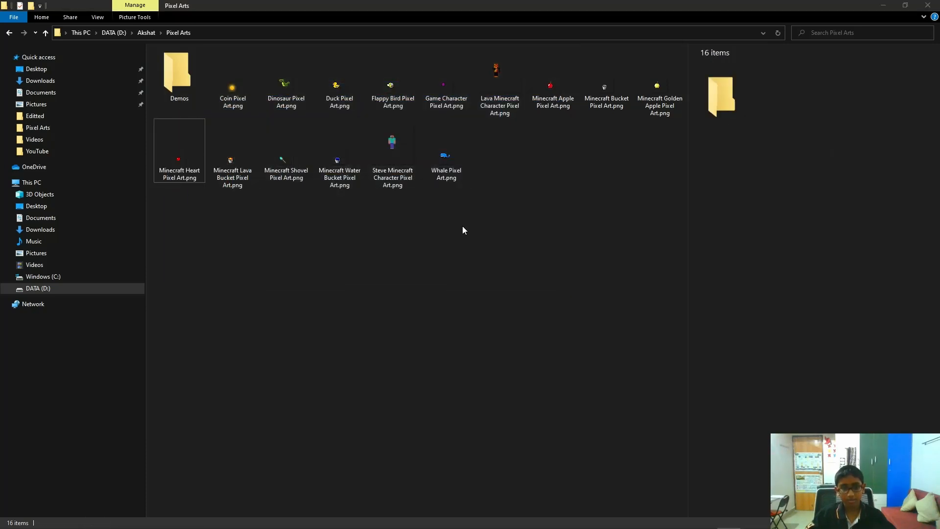
key(alt+F4)
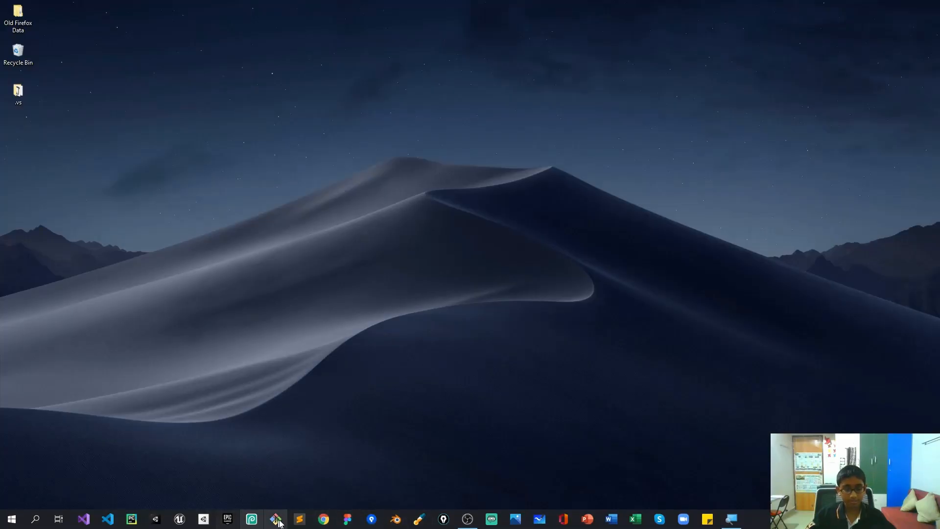
click(324, 519)
text(ph)
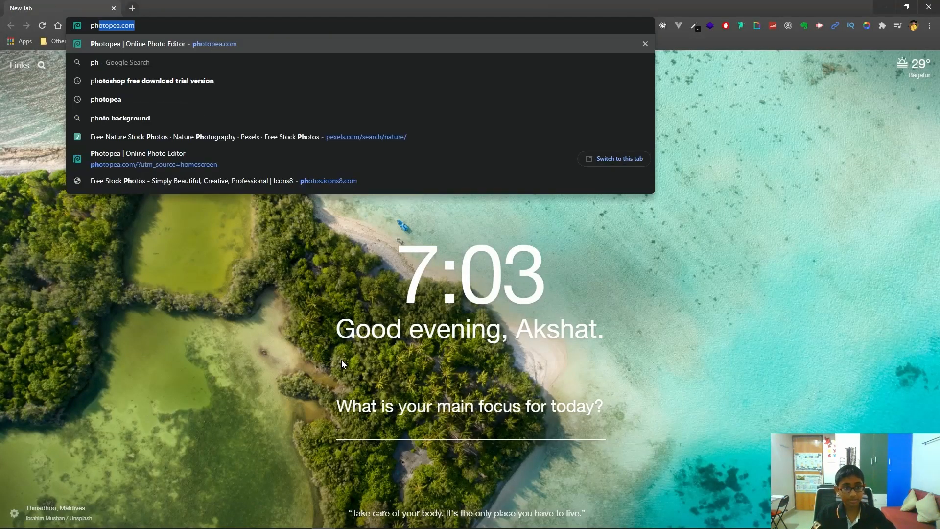
key(Return)
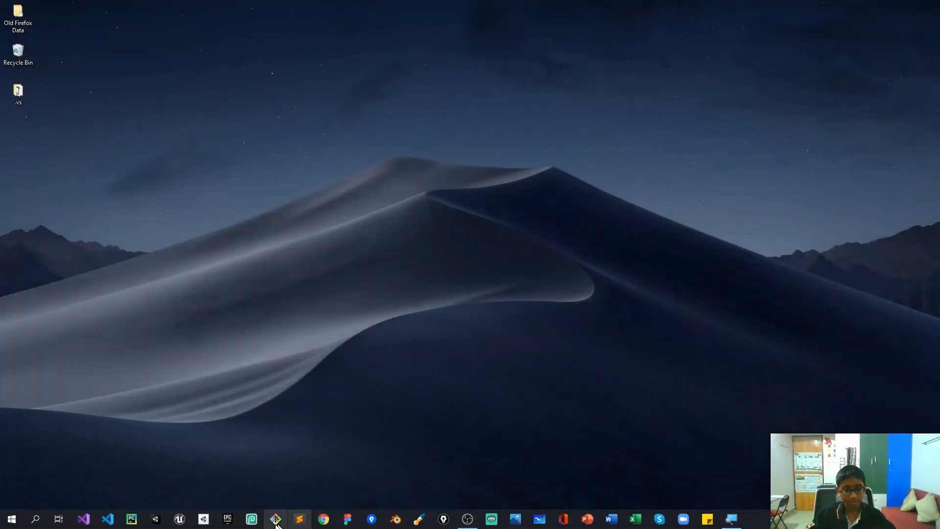
- Open the Photopea app and display it in full screen
click(252, 518)
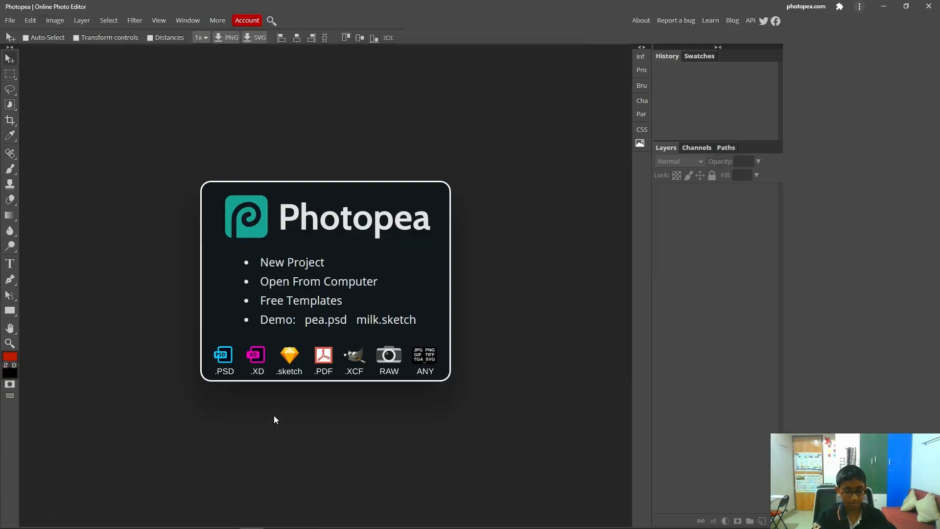
key(F11)
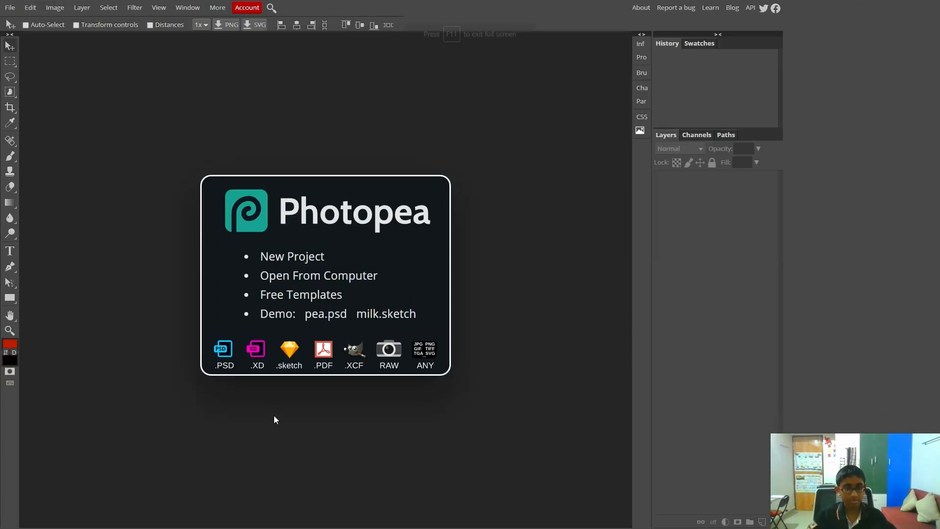
- Start a new project named Heart Pixel Art with a width and height of 32 px
click(9, 8)
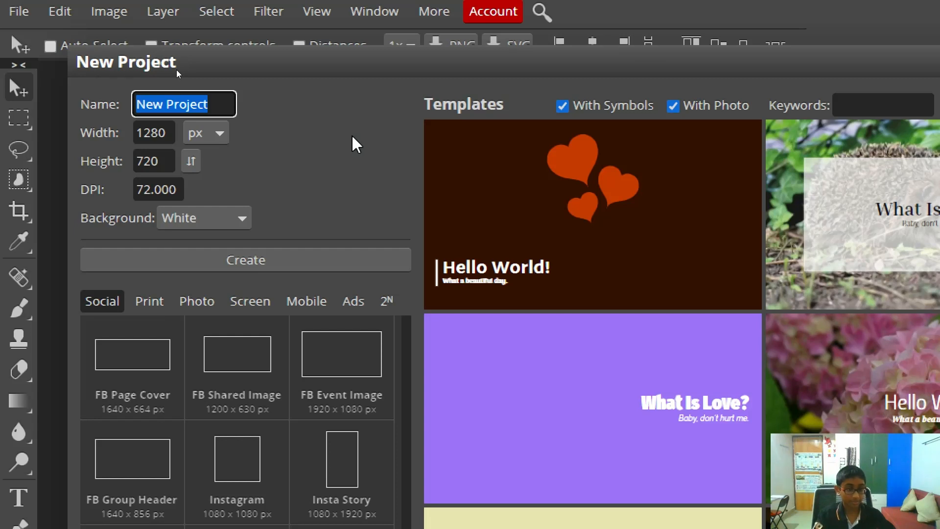
text(Heart )
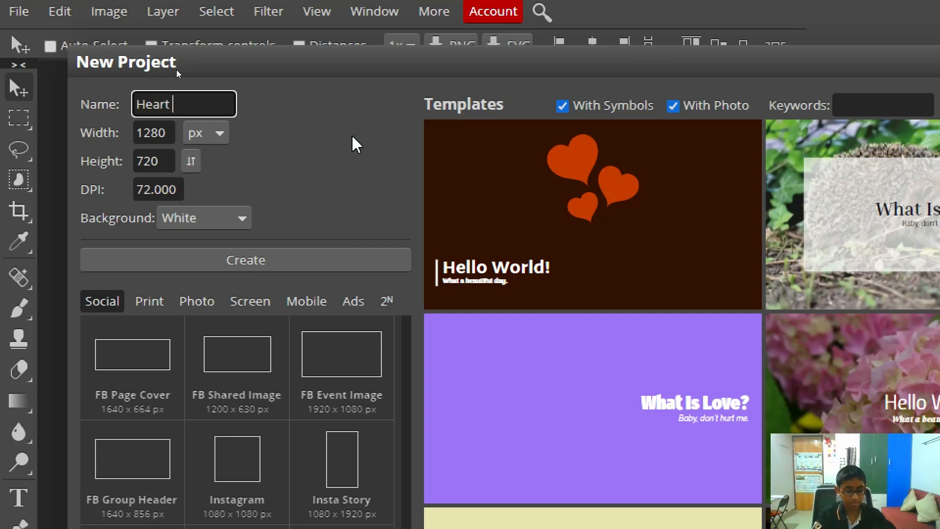
text(Pixel Art)
key(Tab)
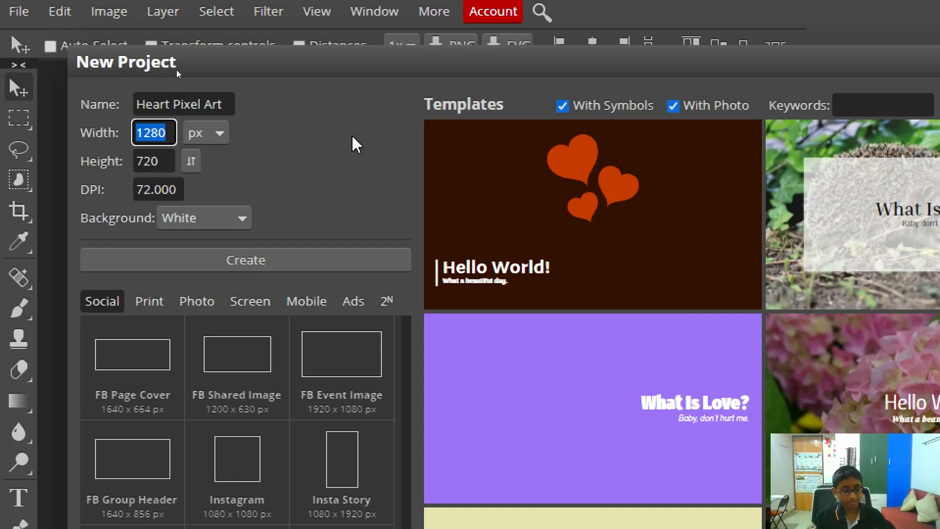
text(32)
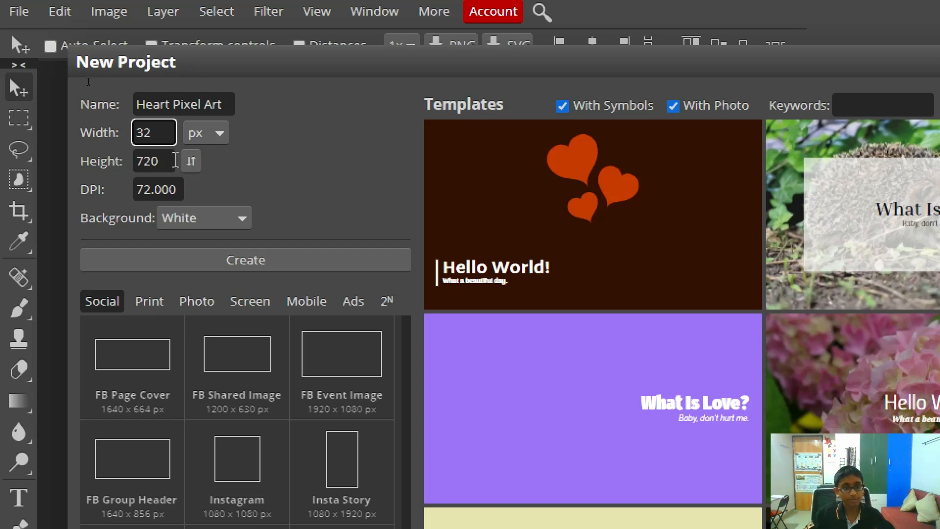
drag(169, 160, 116, 160)
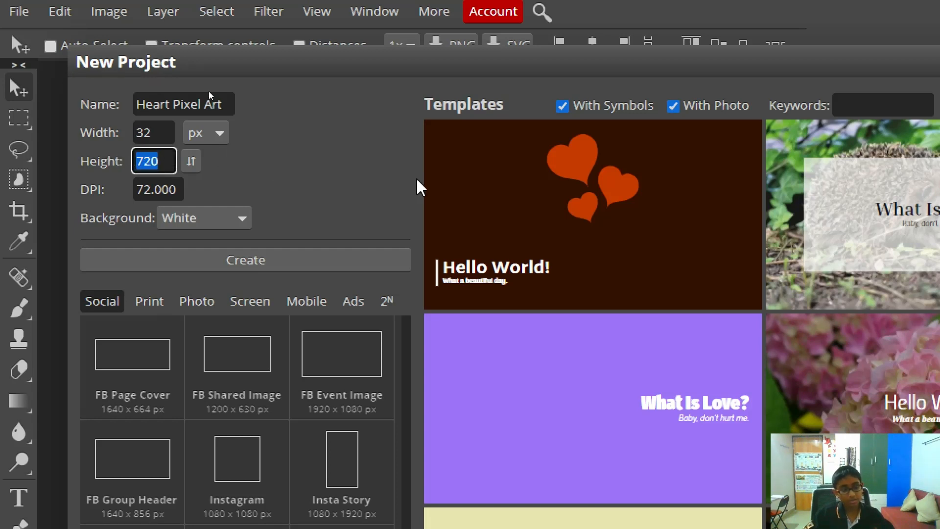
text(32)
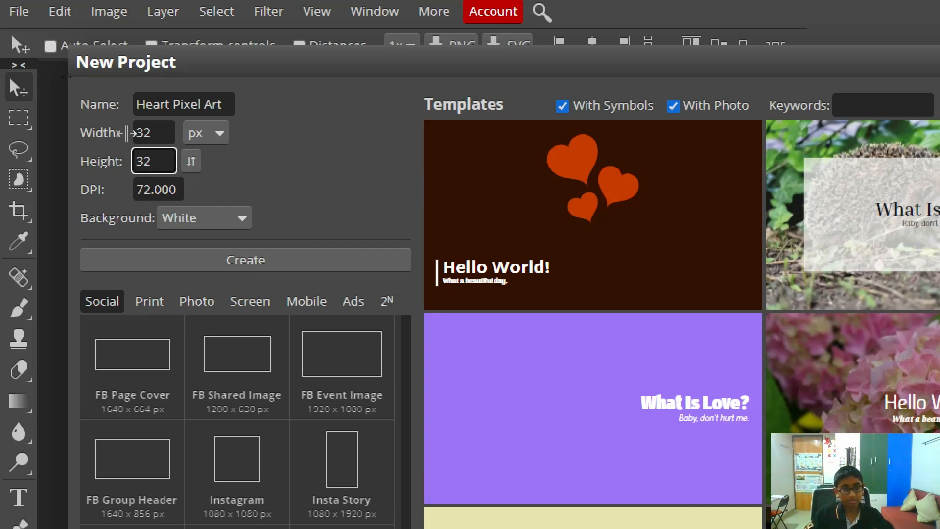
- Set the new project's background to Transparent and create the project
click(162, 219)
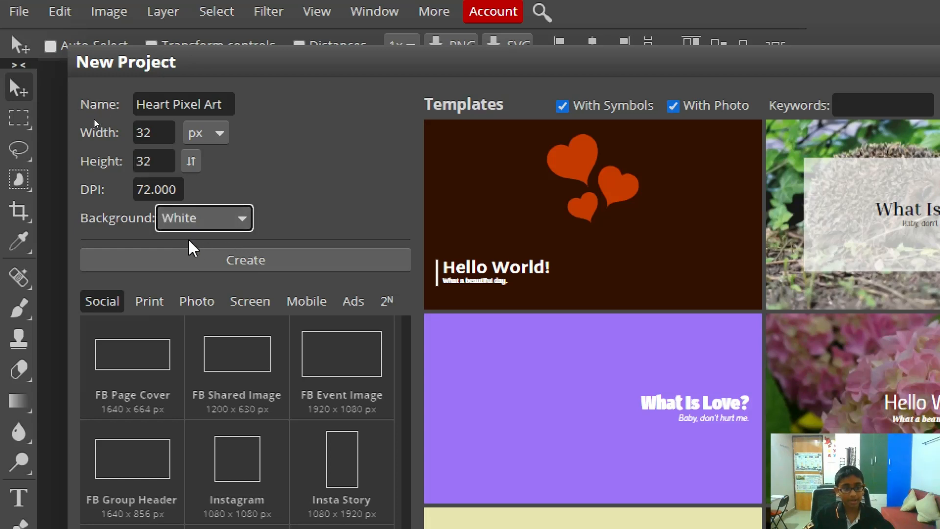
click(184, 218)
click(204, 258)
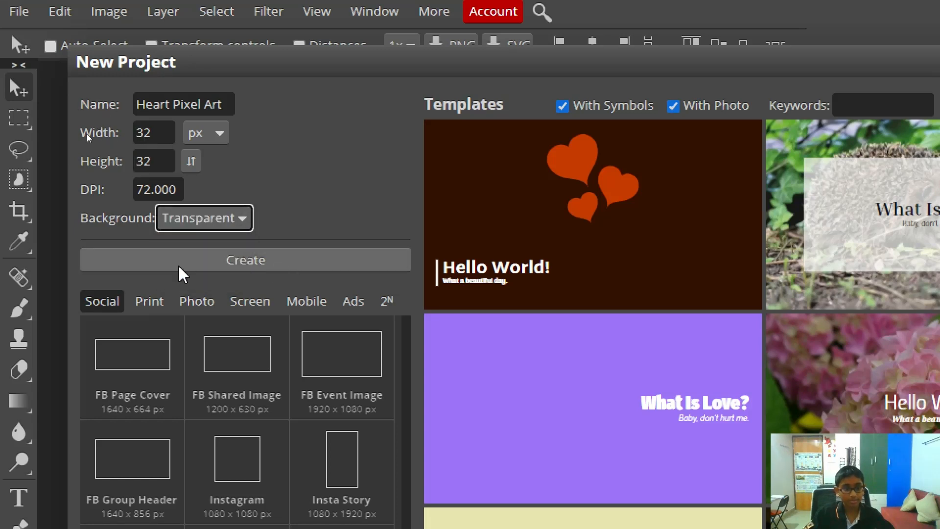
click(164, 270)
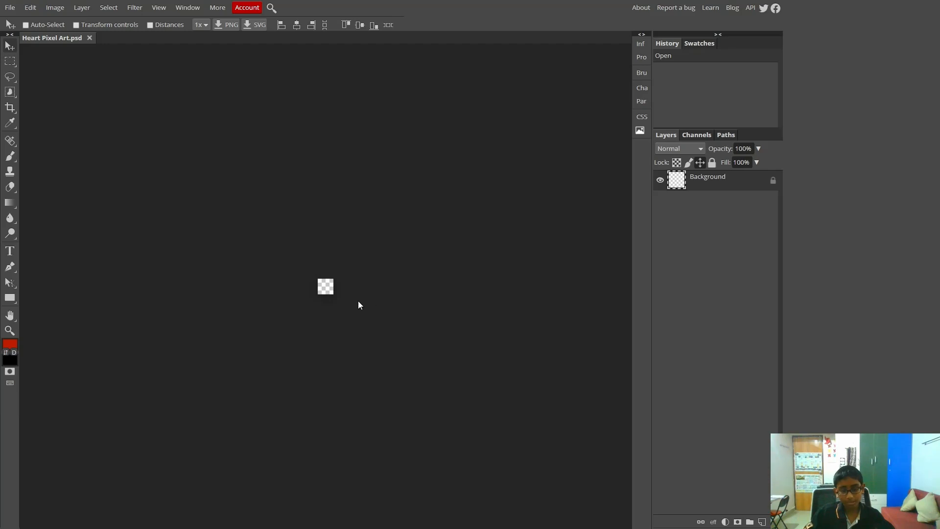
- Zoom in on the blank canvas until its pixel grid fills the workspace, and examine the grid
scroll(357, 300, up, 2)
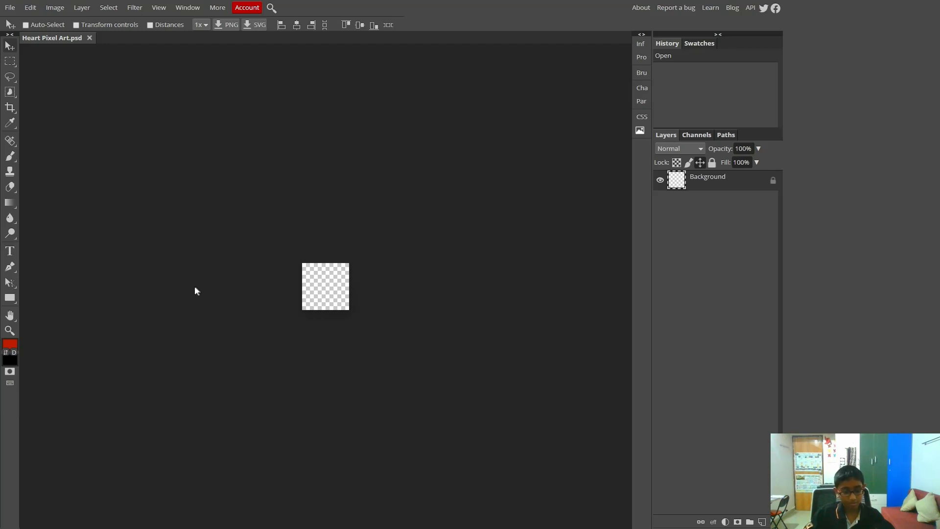
key(z)
drag(178, 279, 227, 278)
click(227, 278)
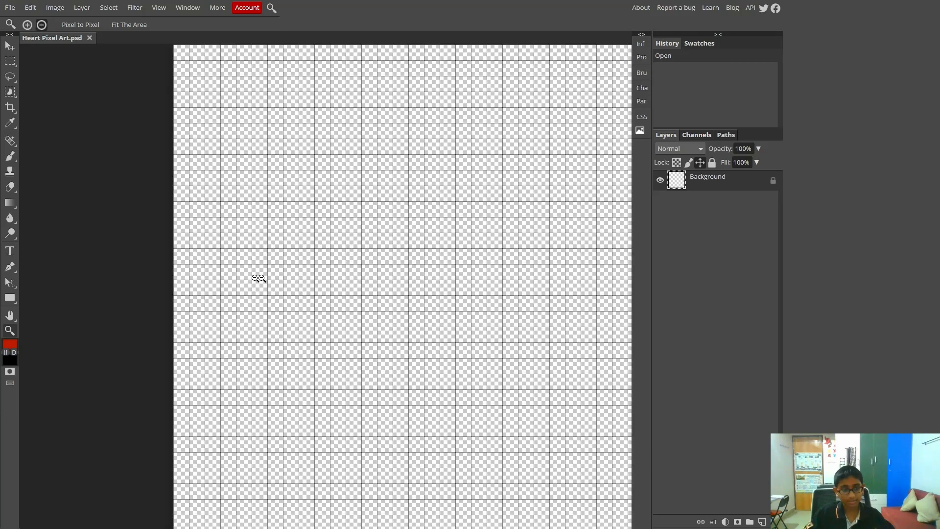
drag(322, 277, 341, 277)
scroll(340, 277, up, 2)
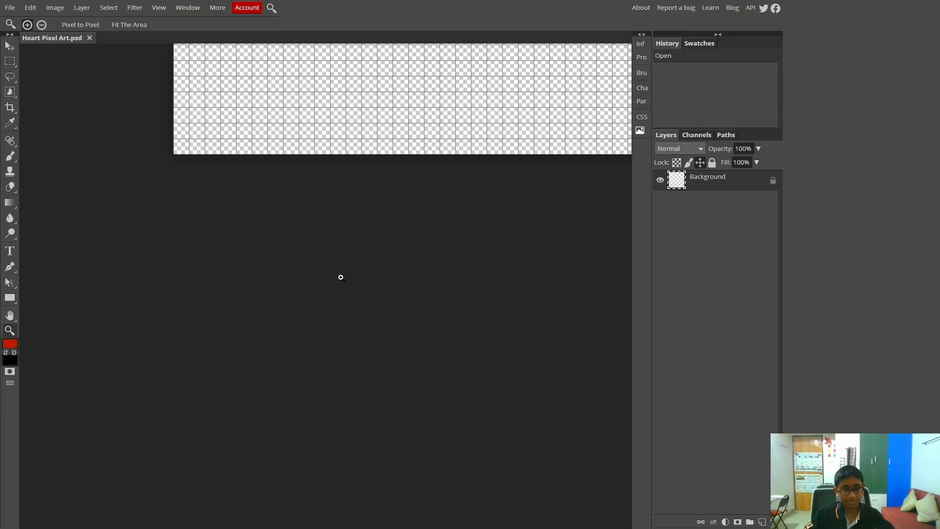
scroll(341, 277, down, 1)
scroll(322, 280, up, 1)
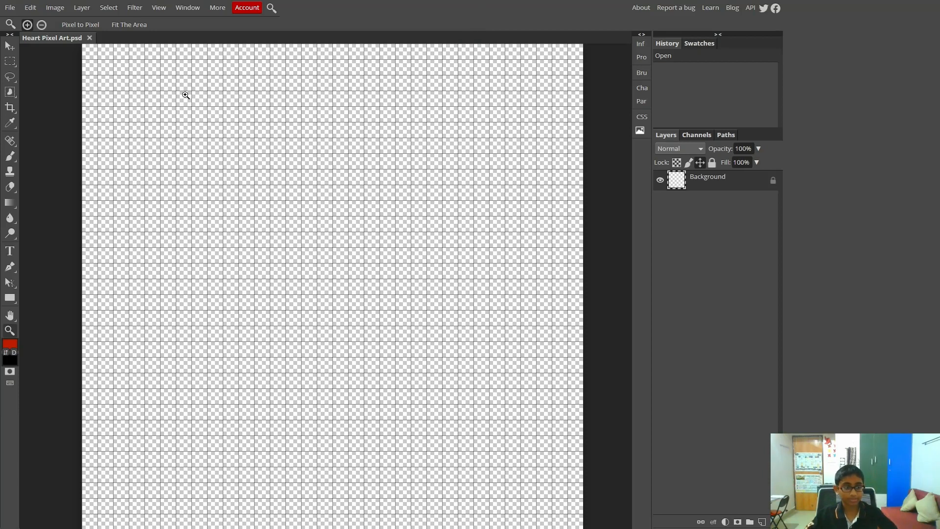
- Compare the available painting tools and activate the Pencil tool
right_click(13, 158)
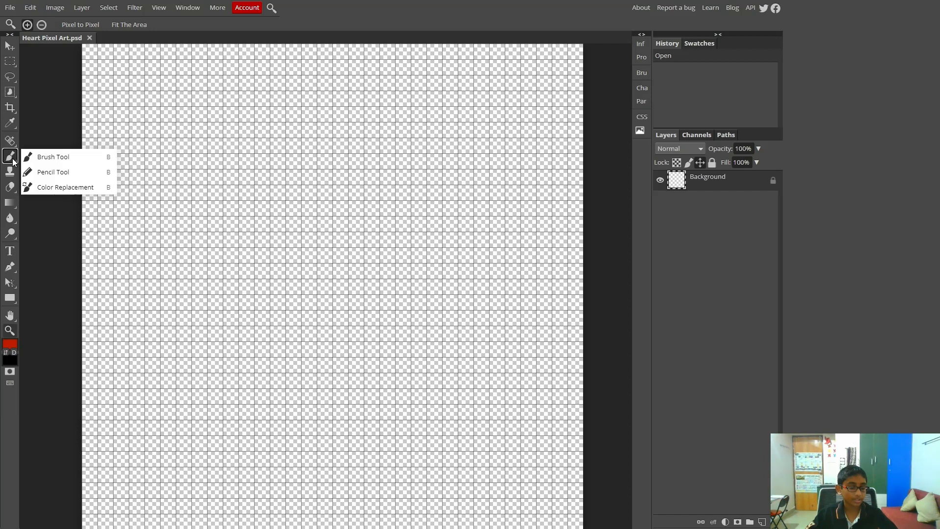
click(12, 158)
click(13, 157)
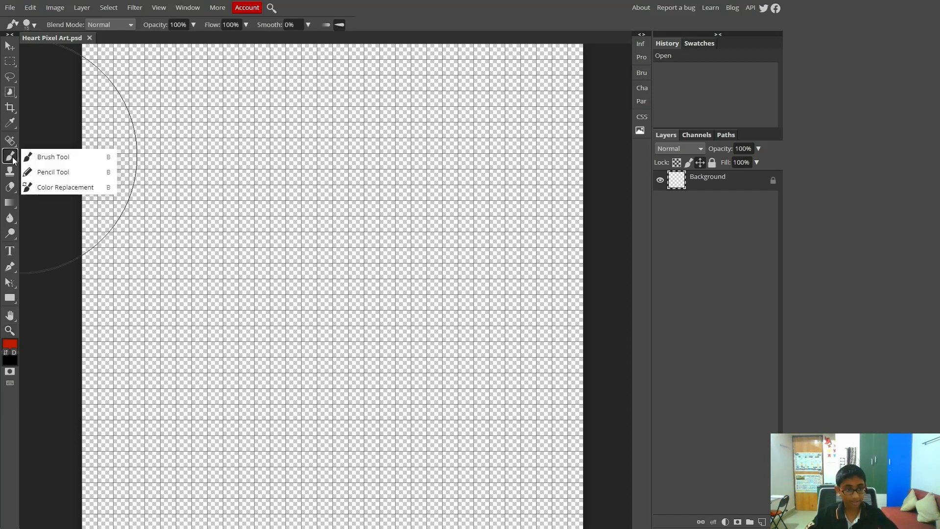
click(39, 172)
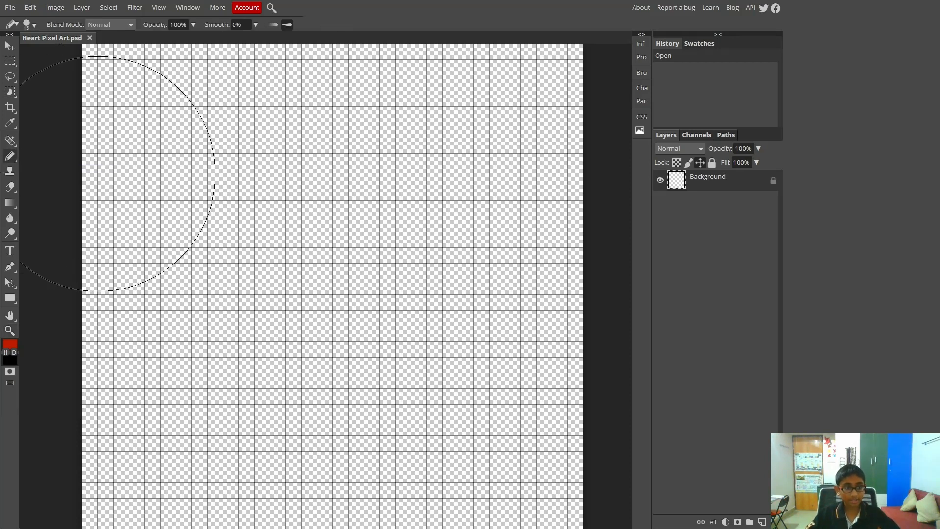
- Paint a diagonal red test stroke on the canvas with the Brush tool to show its soft edges
right_click(10, 163)
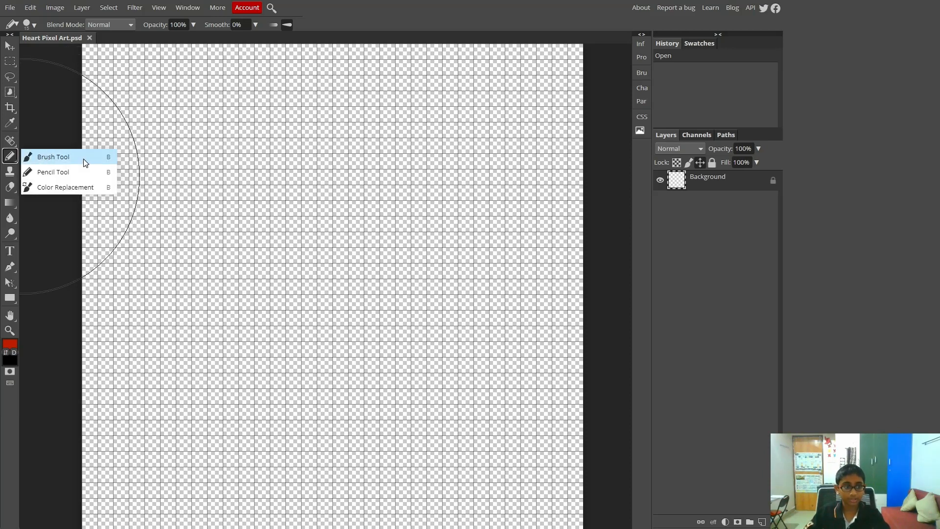
click(39, 155)
mouse_move(254, 233)
mouse_down()
mouse_move(336, 325)
mouse_move(351, 319)
mouse_up()
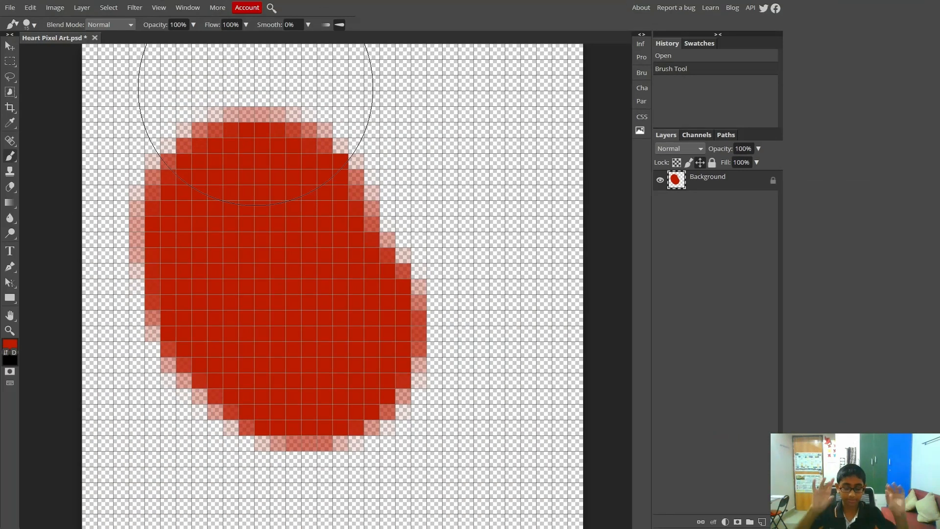
- Paint a hard-edged red test stroke with the Pencil tool beside the brush stroke, and undo both strokes
right_click(6, 160)
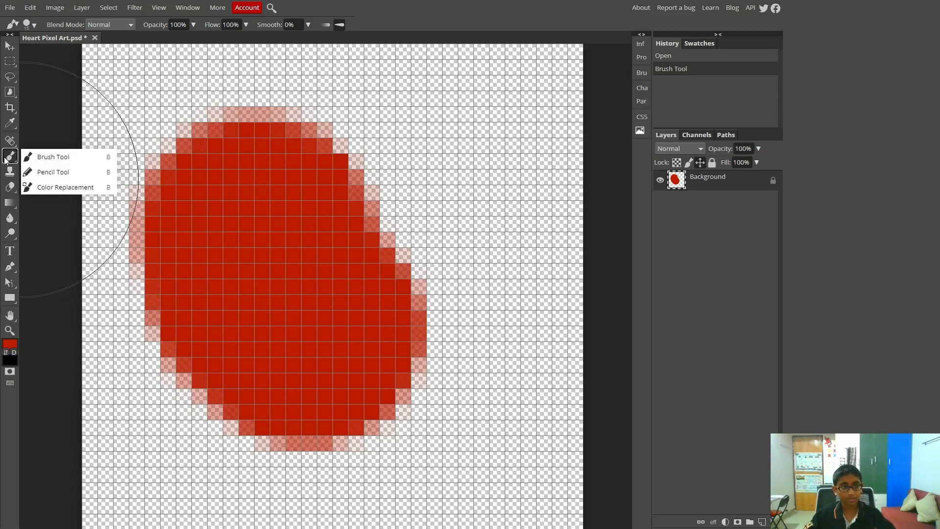
click(44, 177)
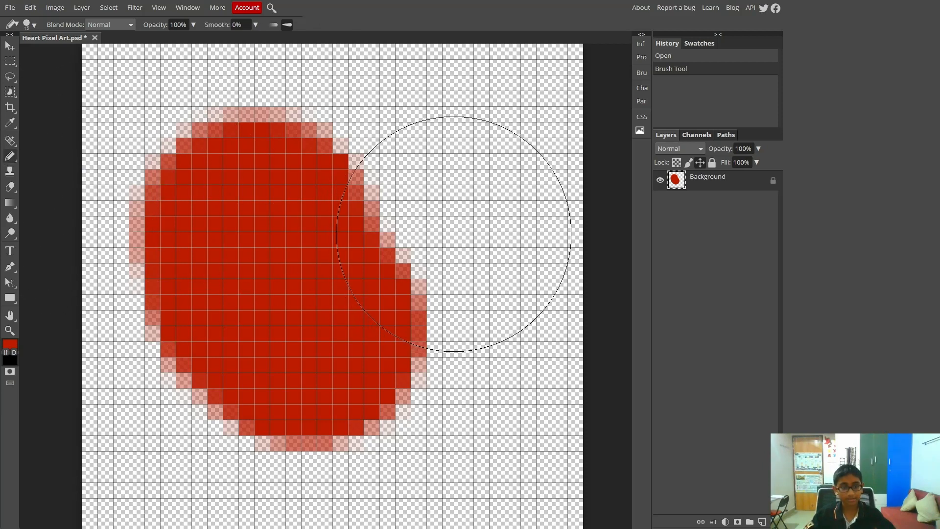
mouse_move(454, 234)
mouse_down()
mouse_move(449, 349)
mouse_move(428, 379)
mouse_move(363, 387)
mouse_move(284, 374)
mouse_move(270, 328)
mouse_up()
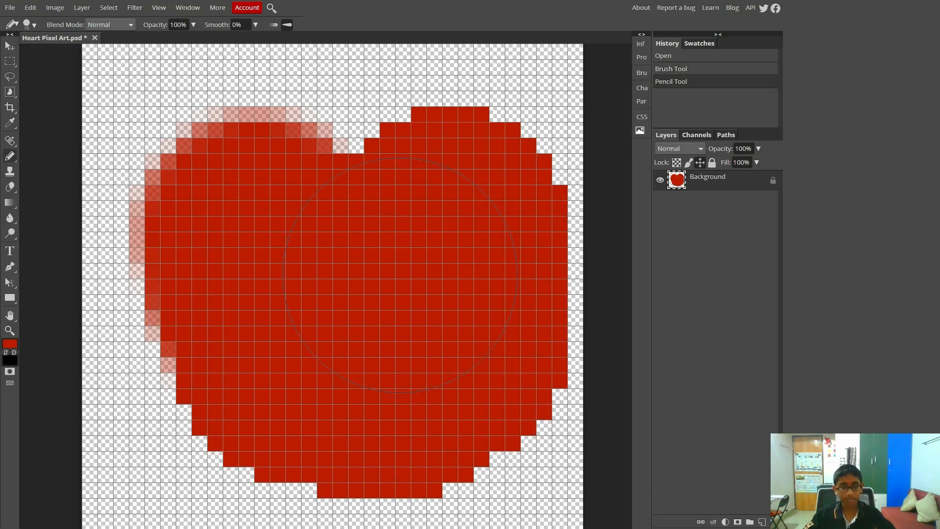
key(ctrl+z)
key(ctrl+z)
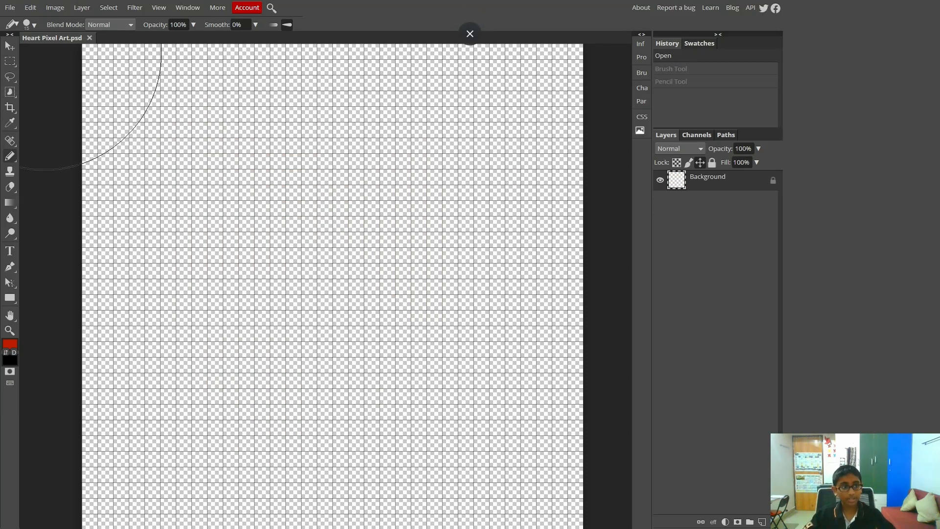
- Paint a large red test stroke across the canvas with the 15 px Pencil tool, and undo it
click(302, 254)
mouse_move(302, 254)
mouse_down()
mouse_move(260, 311)
mouse_move(362, 294)
mouse_up()
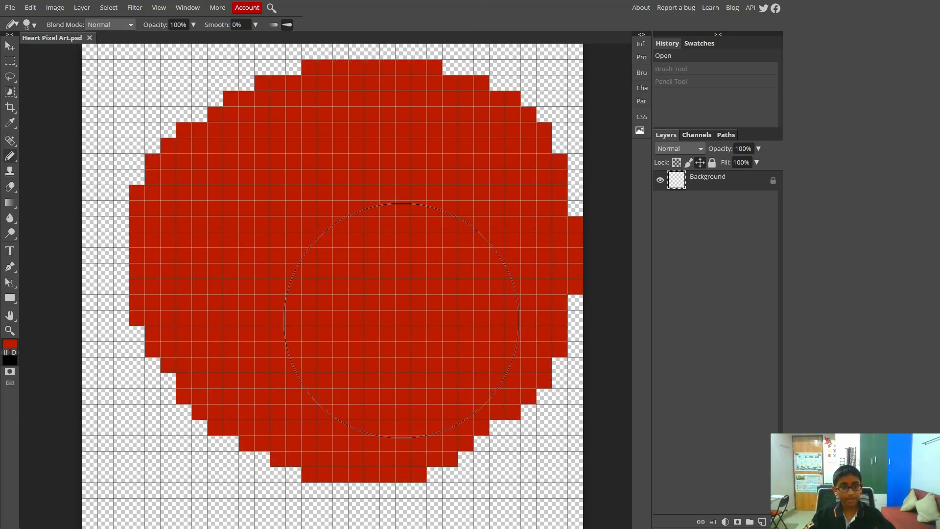
key(ctrl+z)
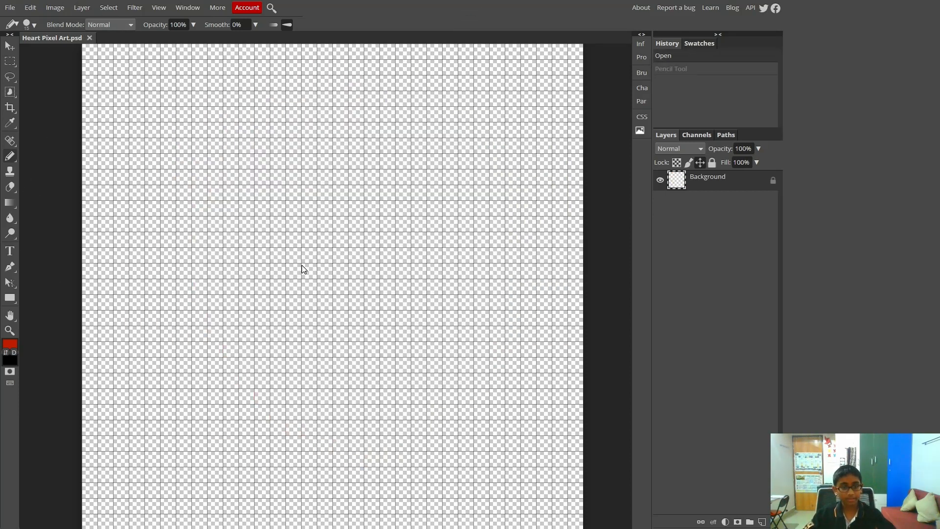
- Reduce the Pencil size to a single pixel, paint a few red test marks on the canvas, and undo them
click(28, 25)
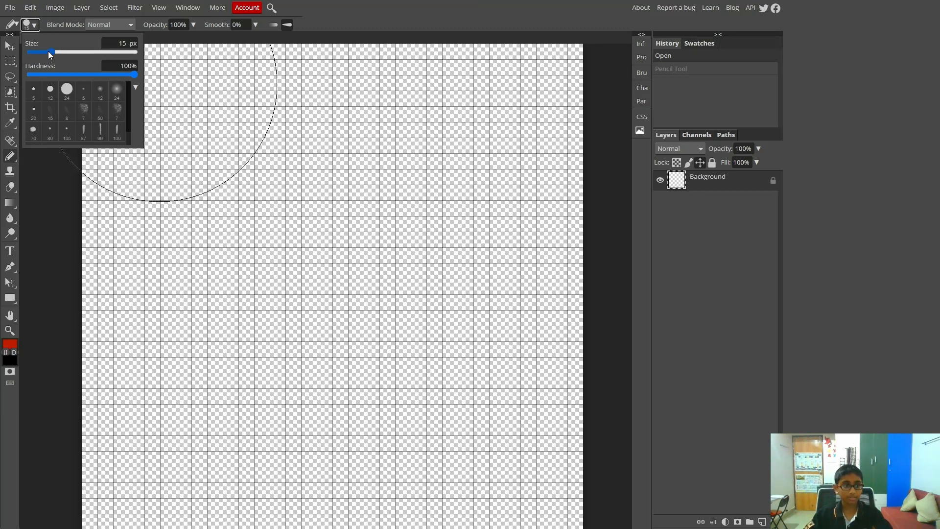
drag(48, 52, 27, 52)
click(171, 141)
click(296, 180)
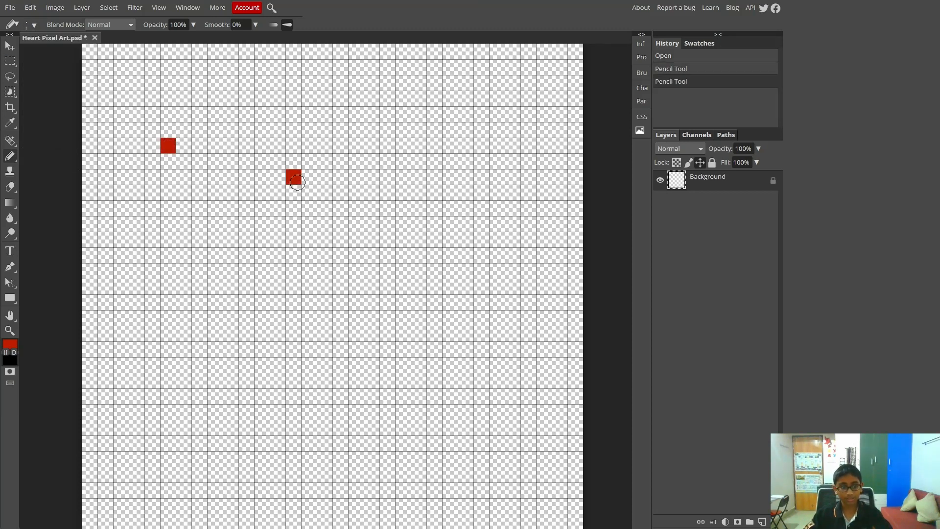
mouse_move(199, 146)
mouse_down()
mouse_move(293, 418)
mouse_move(323, 195)
mouse_up()
key(ctrl+z)
key(ctrl+z)
key(ctrl+z)
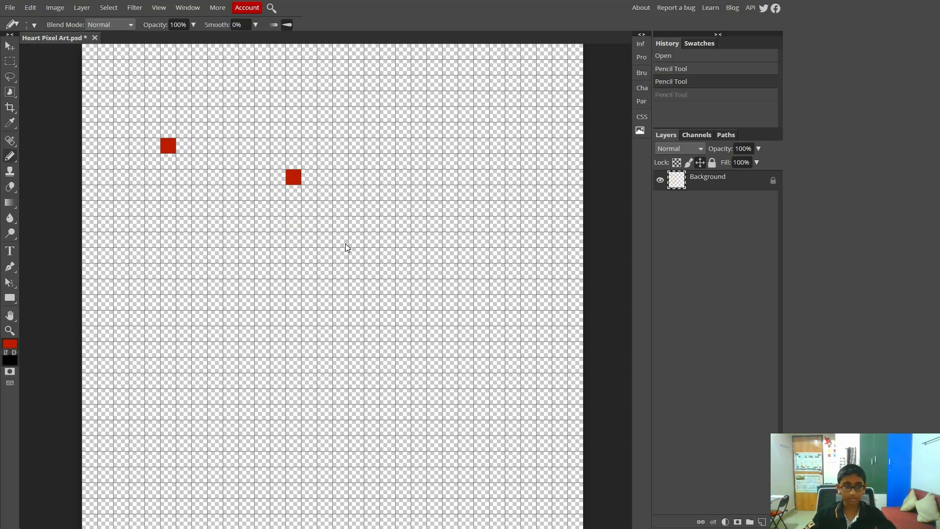
- Reduce the Eraser tool's size to a single pixel and try it out on the empty canvas
click(10, 187)
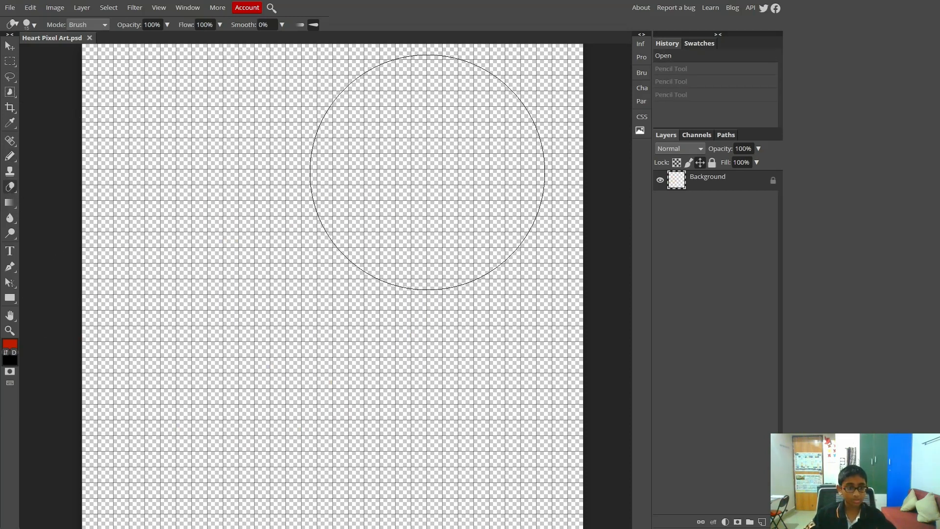
drag(427, 172, 312, 214)
click(300, 235)
click(34, 25)
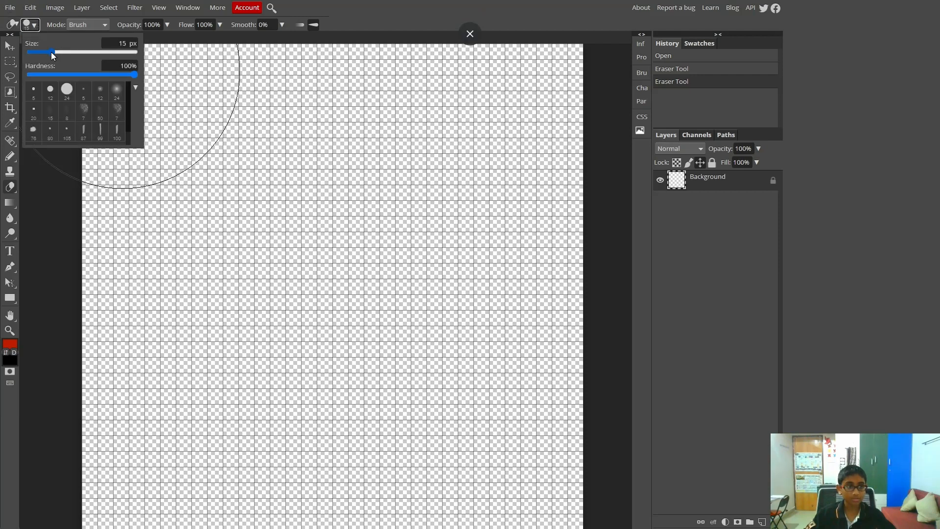
drag(51, 51, 30, 51)
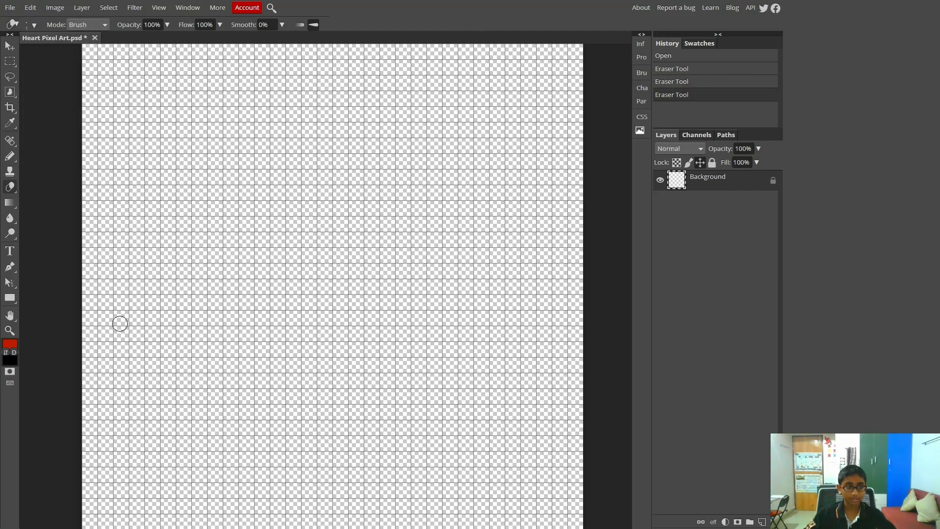
click(35, 26)
click(245, 118)
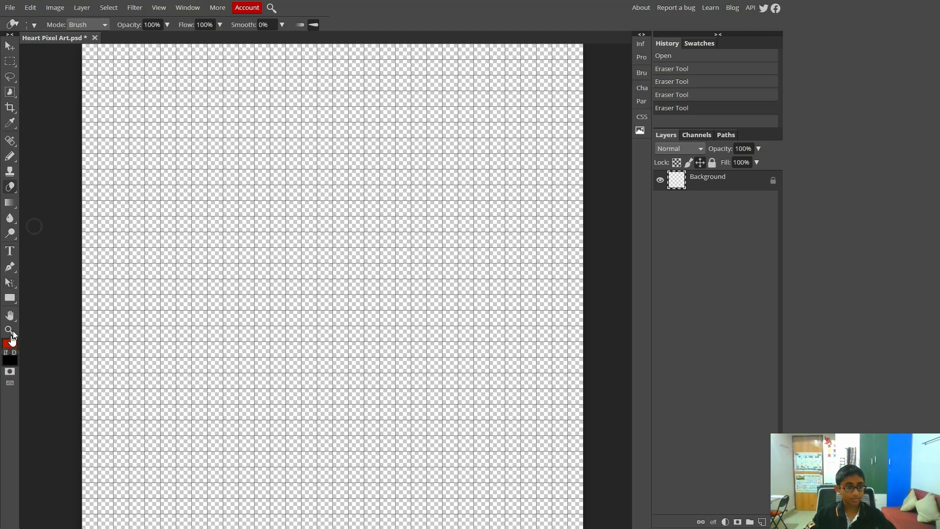
- Return to the Pencil tool and set the foreground colour to black
click(8, 156)
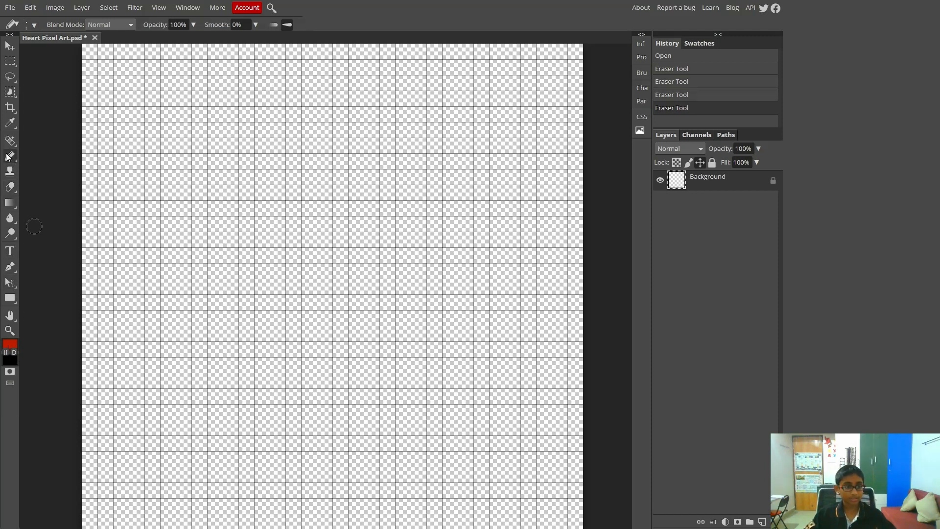
click(6, 347)
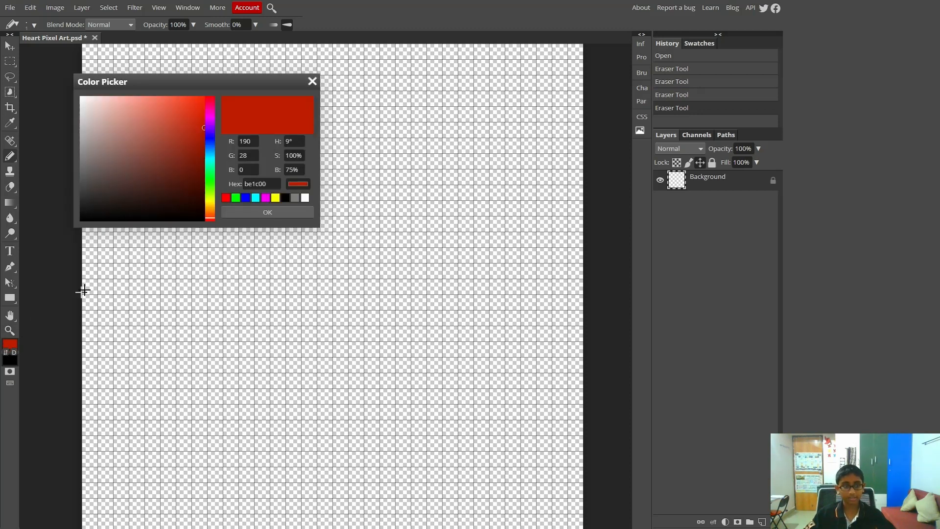
drag(201, 124, 37, 229)
click(265, 212)
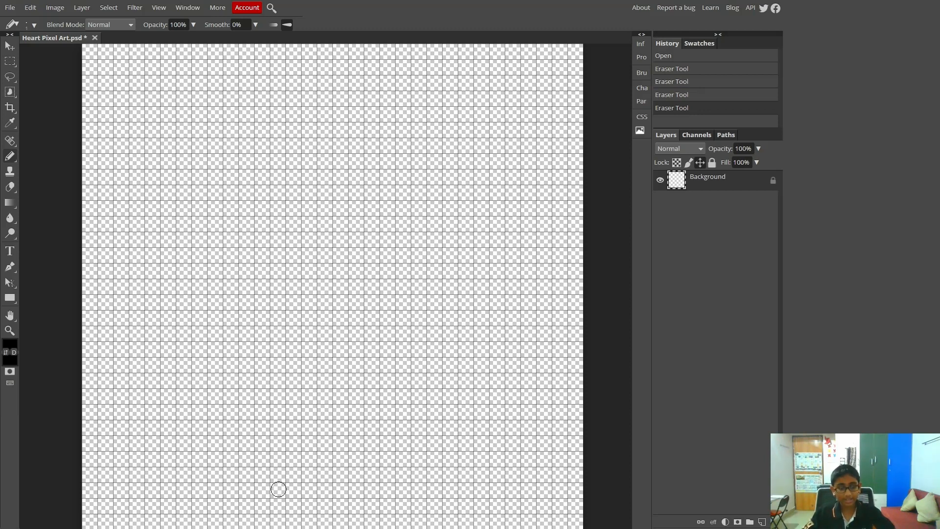
- Draw a continuous black test line across the lower canvas with the Pencil, and undo it
mouse_move(225, 489)
mouse_down()
mouse_move(374, 494)
mouse_move(373, 384)
mouse_move(387, 348)
mouse_move(186, 345)
mouse_move(199, 343)
mouse_up()
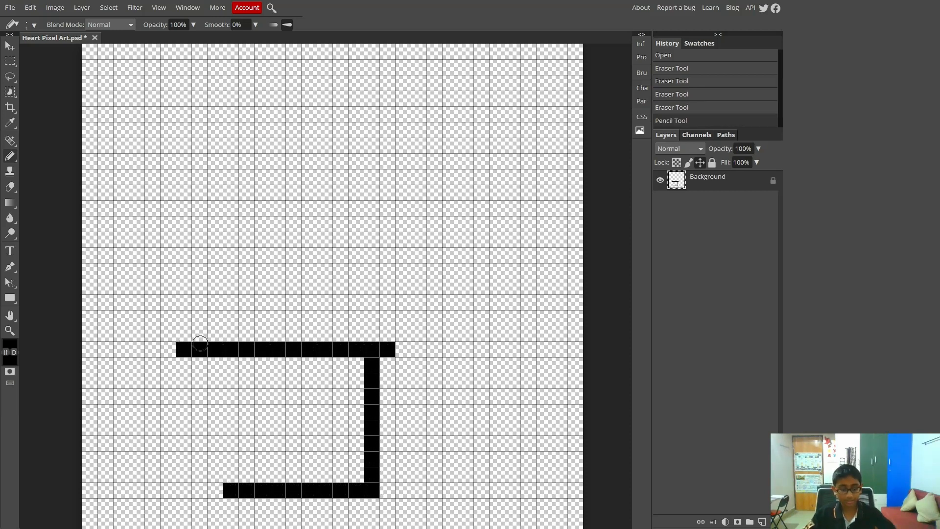
key(ctrl+z)
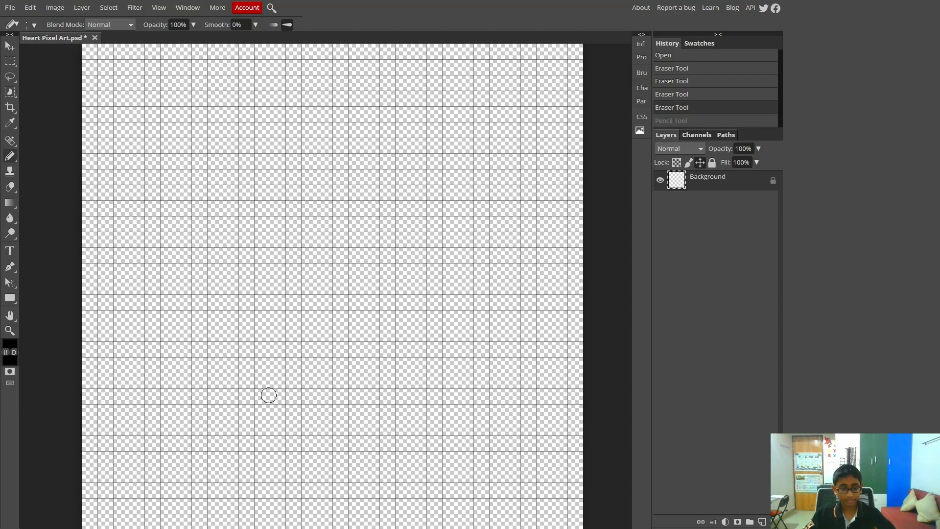
- Draw the heart's pointed base in the lower canvas as a black V, with three diagonal pixels rising on each side of the tip
click(294, 492)
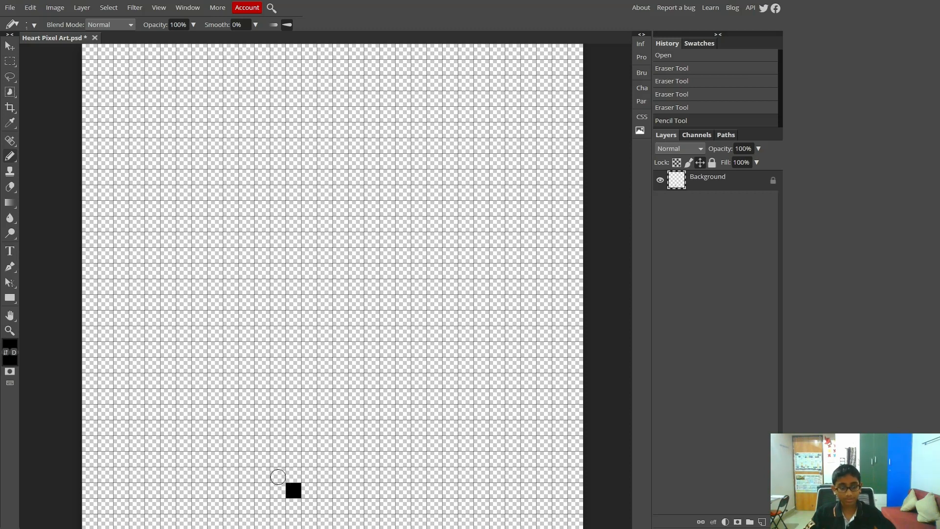
click(278, 476)
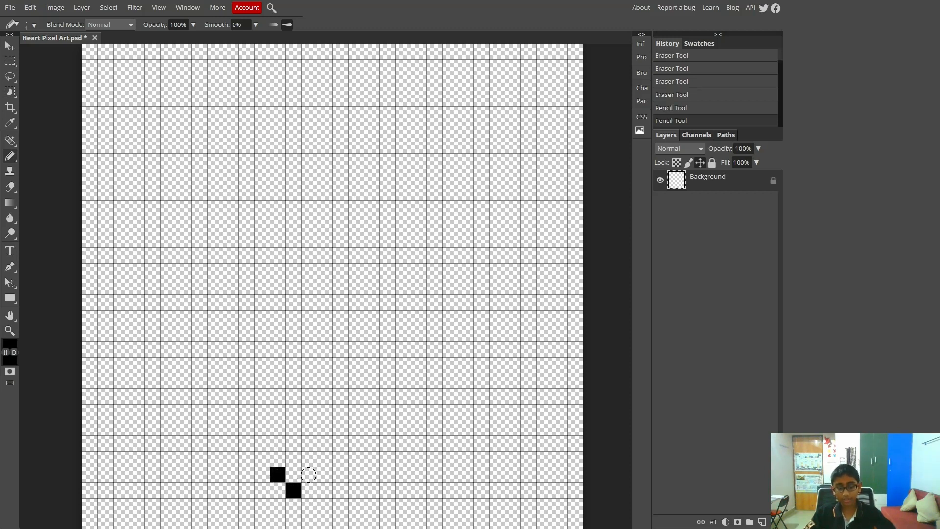
click(308, 475)
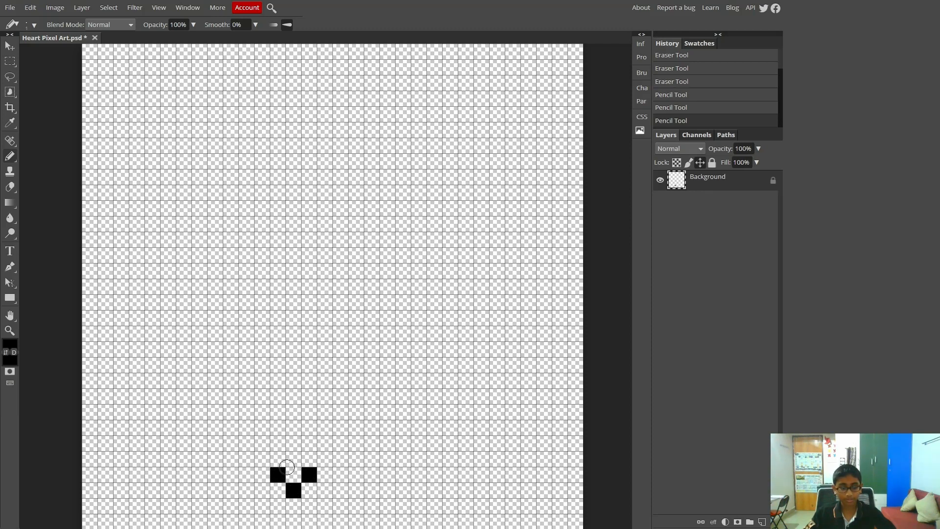
click(262, 459)
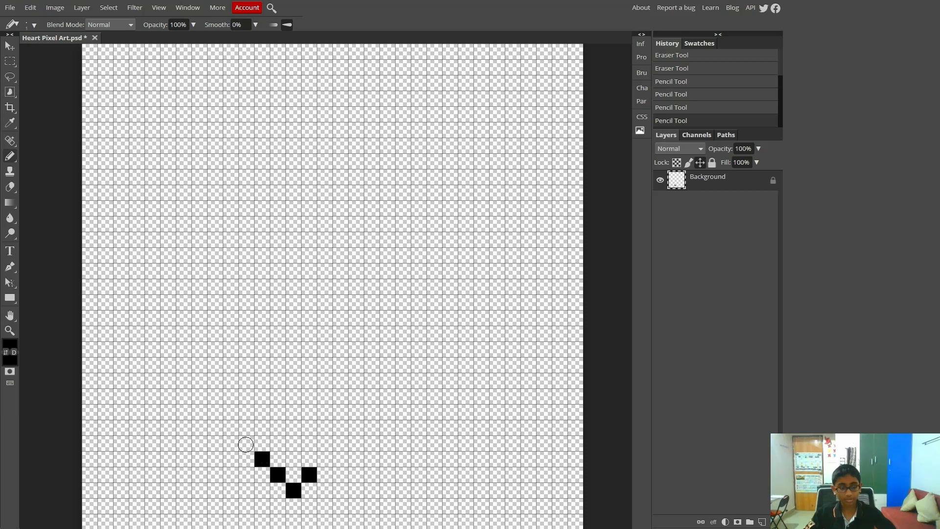
click(246, 443)
click(324, 459)
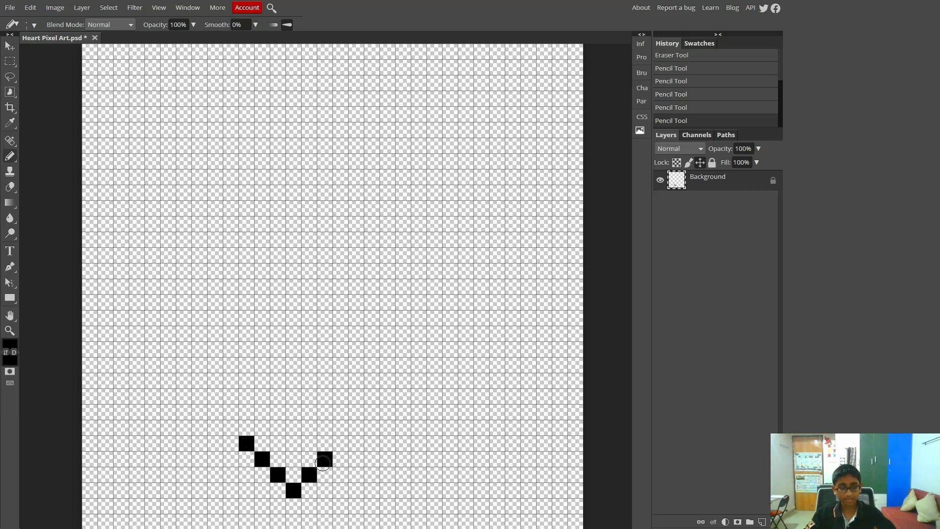
click(340, 443)
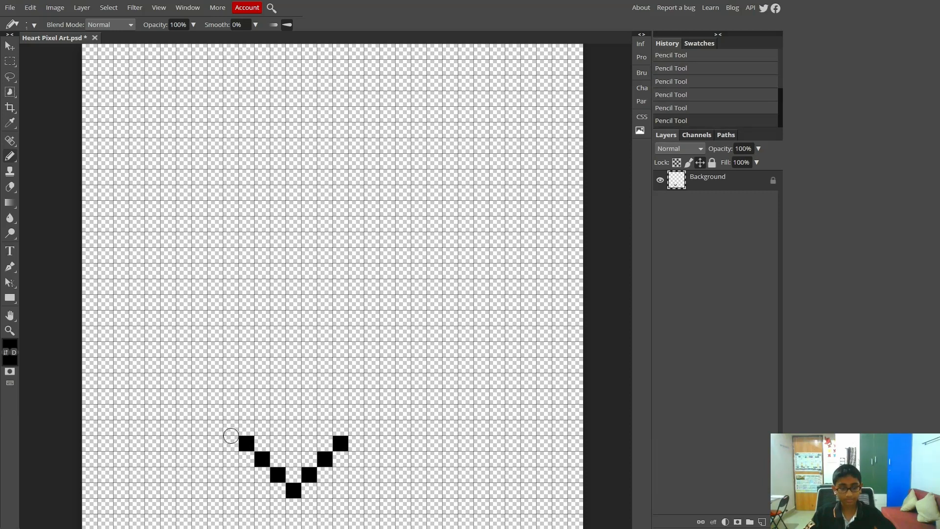
- Extend both arms of the V upward with a two-pixel vertical black edge, undoing the extra third pixel on the left
click(231, 428)
click(231, 412)
click(231, 396)
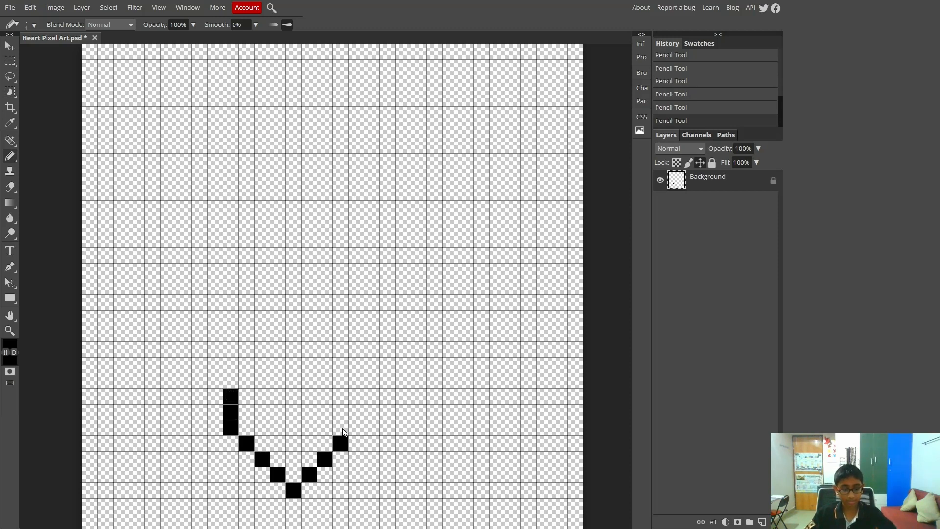
key(ctrl+z)
click(356, 427)
click(356, 412)
- Close the heart outline with two rounded black lobes, each with a two-pixel top, and one notch pixel between them
click(246, 396)
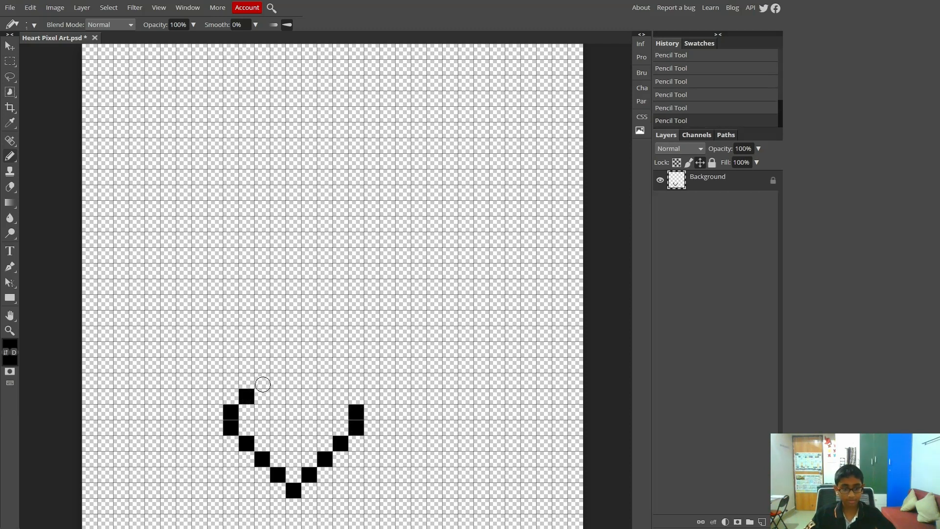
click(262, 381)
click(275, 381)
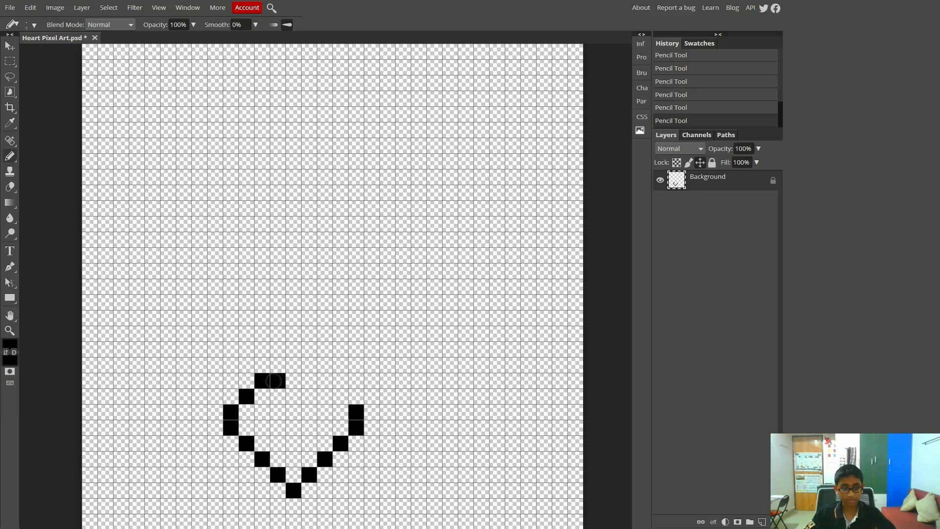
click(339, 395)
click(325, 380)
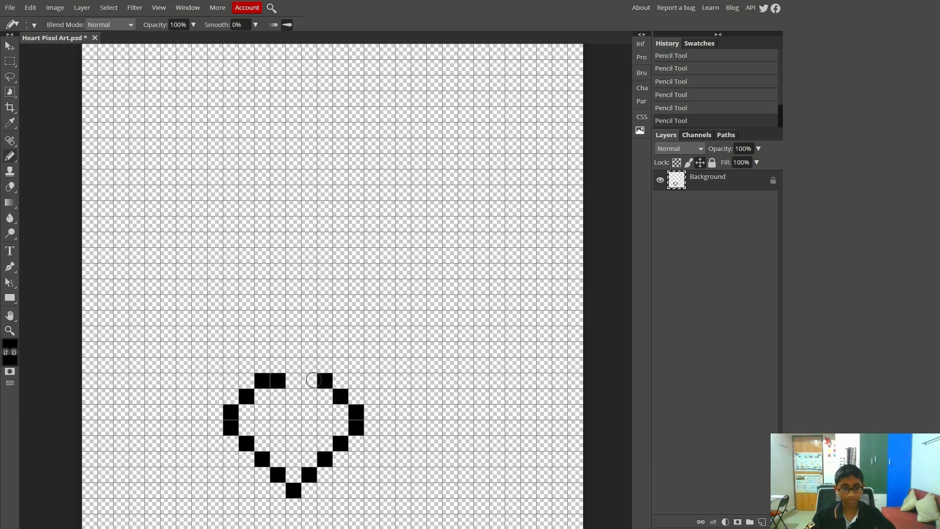
click(310, 381)
click(295, 394)
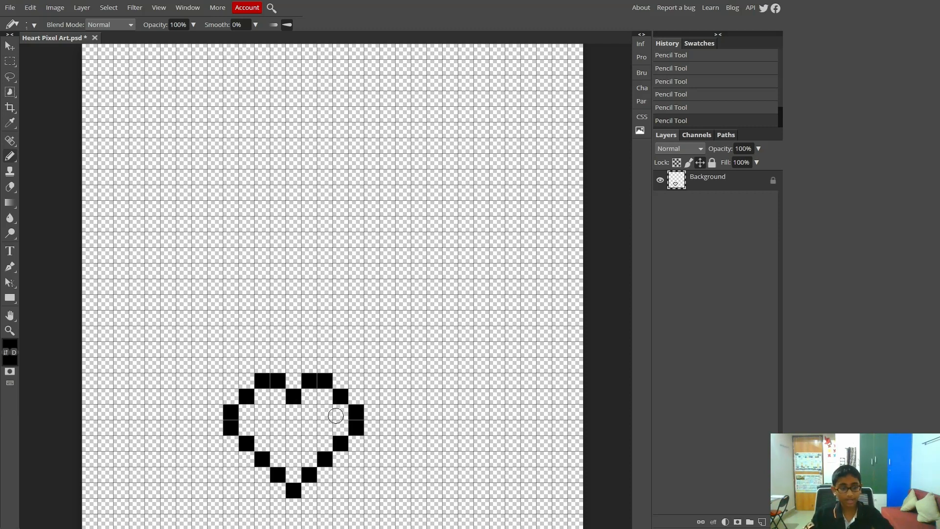
- Set the foreground colour to bright red, ea2300
click(9, 349)
drag(178, 145, 223, 108)
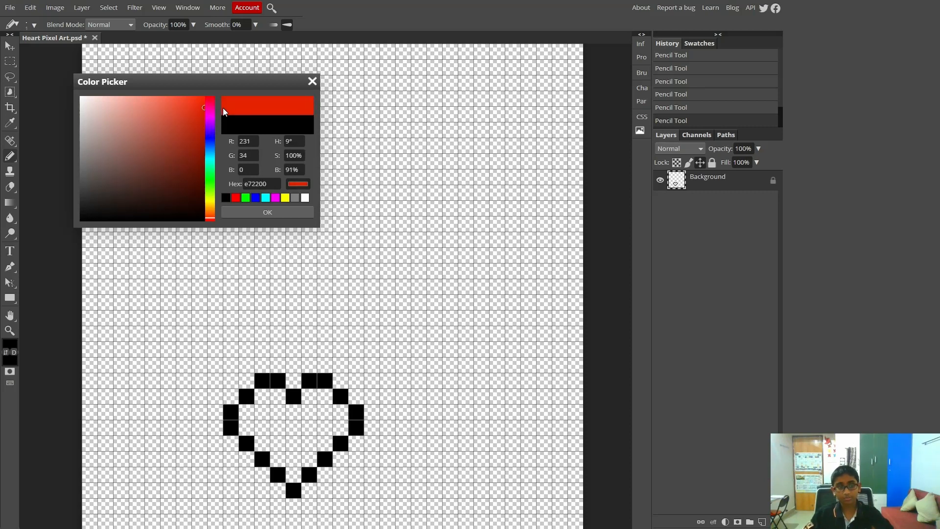
click(286, 211)
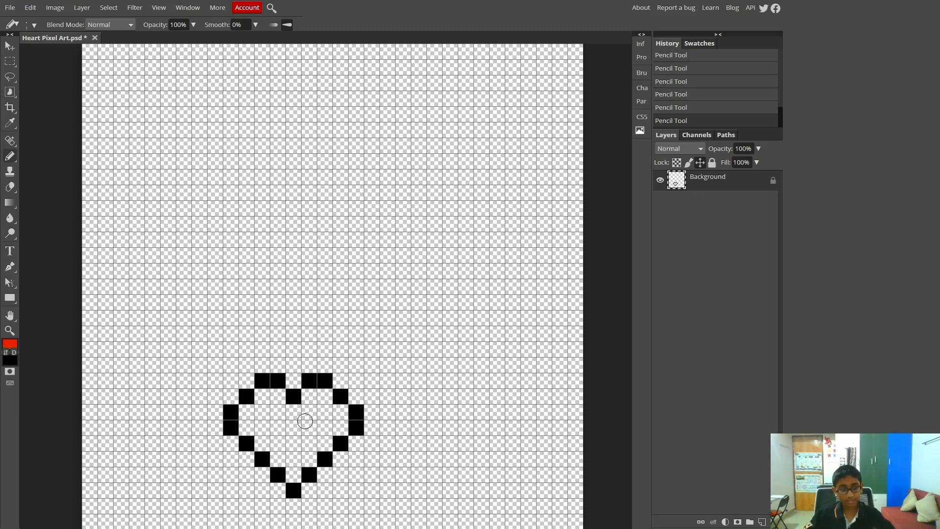
- Fill the whole interior of the black heart outline with red pixels
click(278, 395)
click(262, 396)
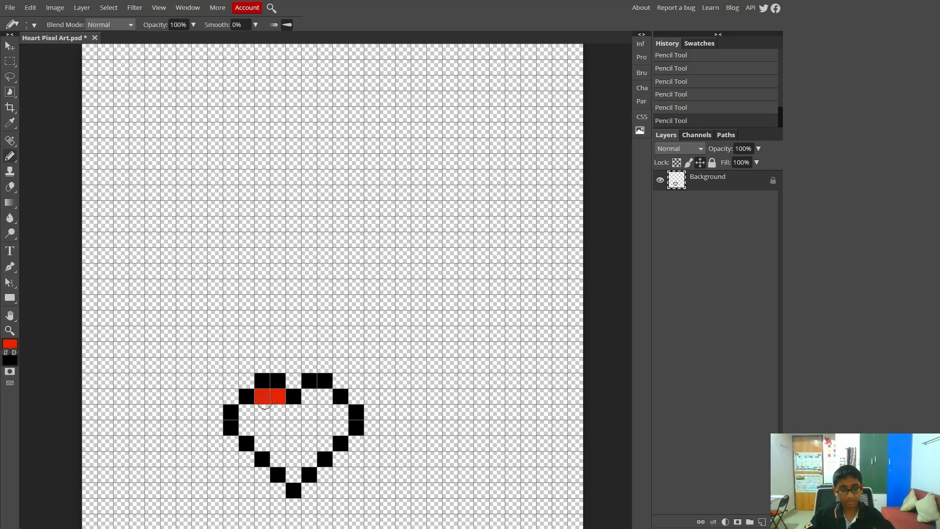
click(260, 410)
mouse_move(261, 410)
mouse_down()
mouse_move(312, 426)
mouse_move(270, 424)
mouse_move(324, 414)
mouse_move(267, 415)
mouse_move(309, 421)
mouse_move(313, 400)
mouse_move(325, 397)
mouse_move(327, 419)
mouse_move(339, 423)
mouse_move(339, 413)
mouse_move(295, 471)
mouse_move(294, 444)
mouse_move(278, 460)
mouse_up()
click(312, 398)
click(325, 397)
click(341, 411)
click(293, 444)
click(262, 443)
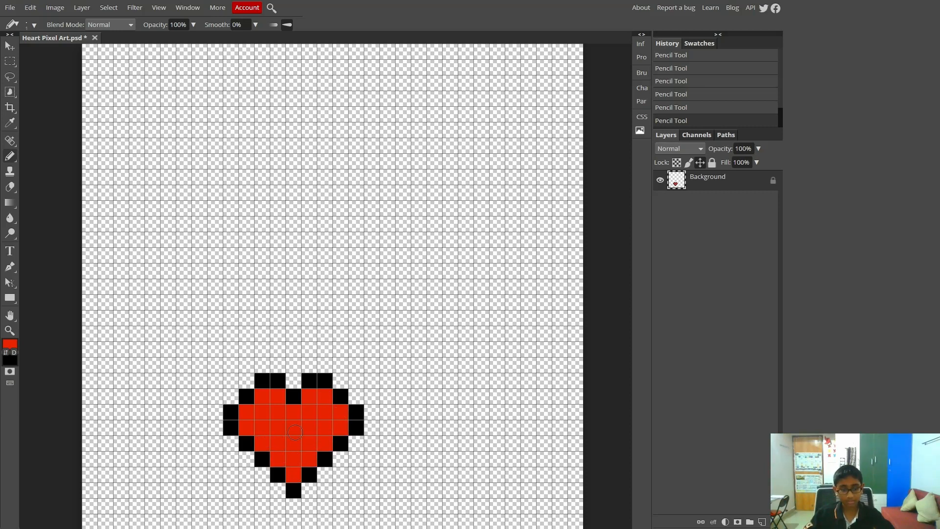
- Paint red freehand test strokes above the heart, try the Eraser tool on them, and undo all the test marks
mouse_move(403, 193)
mouse_down()
mouse_move(137, 318)
mouse_move(147, 479)
mouse_move(325, 510)
mouse_move(323, 343)
mouse_move(419, 318)
mouse_move(356, 344)
mouse_up()
key(ctrl+z)
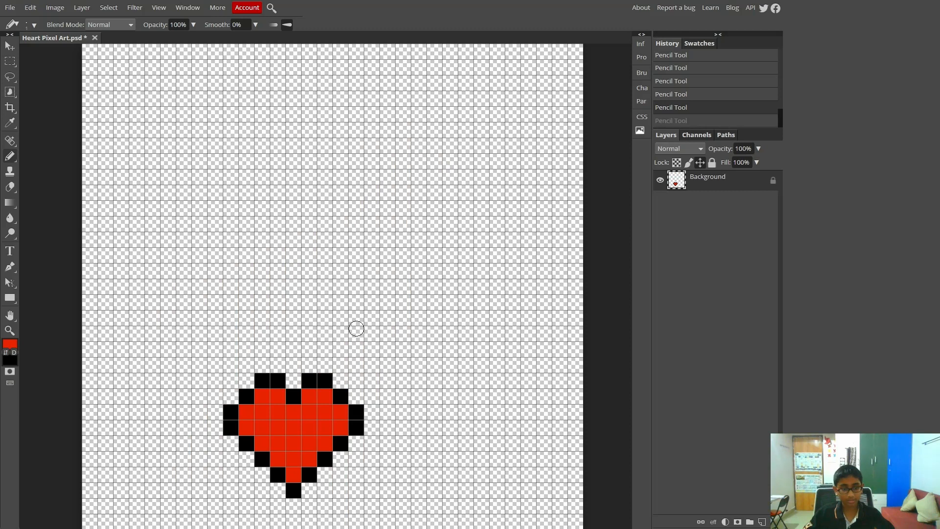
mouse_move(297, 178)
mouse_down()
mouse_move(299, 243)
mouse_move(419, 349)
mouse_move(280, 198)
mouse_move(402, 210)
mouse_up()
key(e)
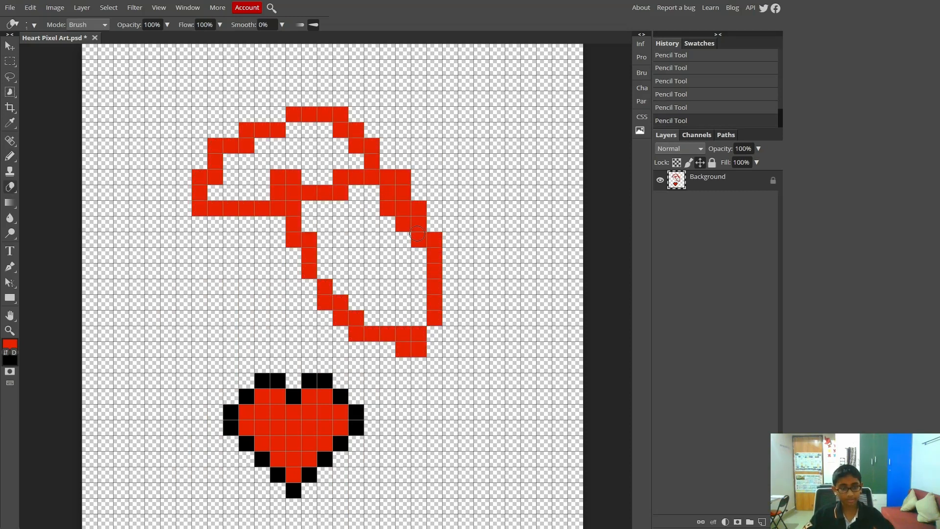
mouse_move(386, 164)
mouse_down()
mouse_move(233, 254)
mouse_move(404, 110)
mouse_move(228, 220)
mouse_move(346, 208)
mouse_move(405, 108)
mouse_move(325, 176)
mouse_up()
key(ctrl+z)
key(ctrl+z)
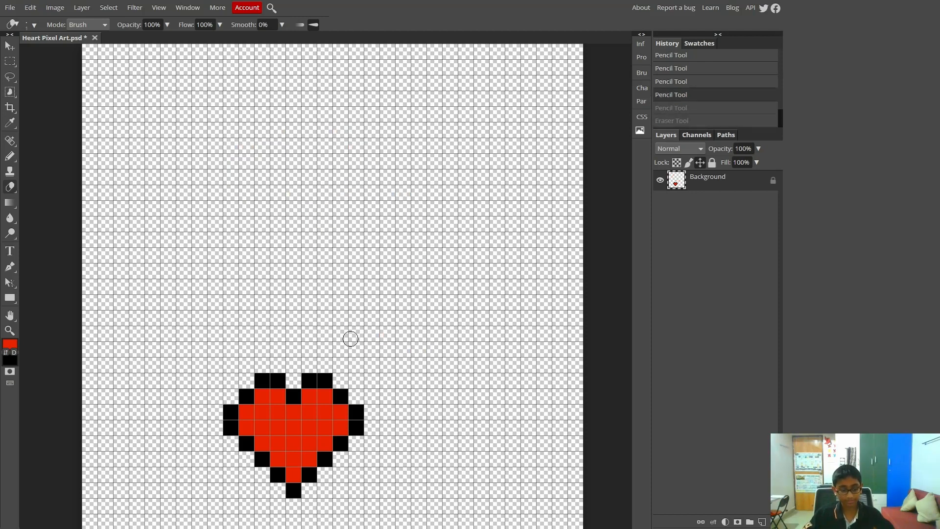
- Set the foreground colour to white, ffffff, and paint one highlight pixel inside the heart's upper-left lobe with the Pencil tool
key(b)
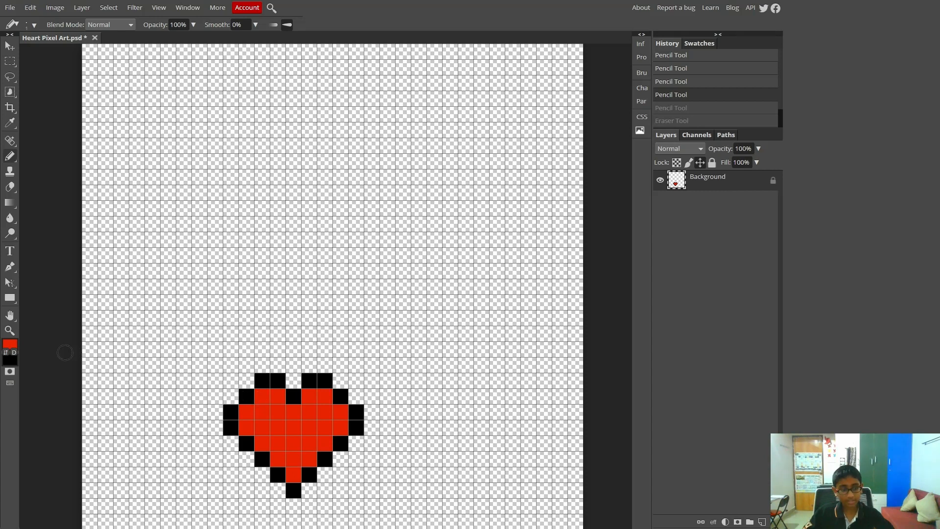
click(9, 348)
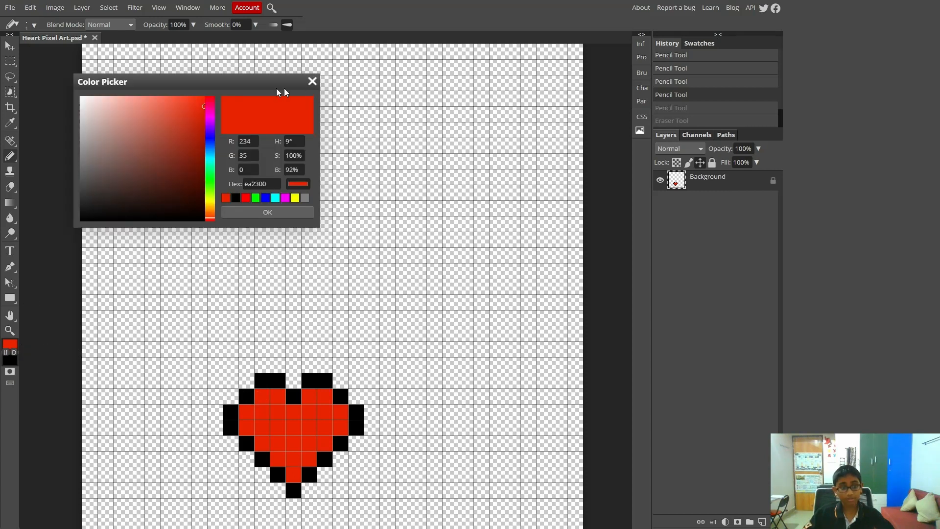
drag(177, 114, 81, 97)
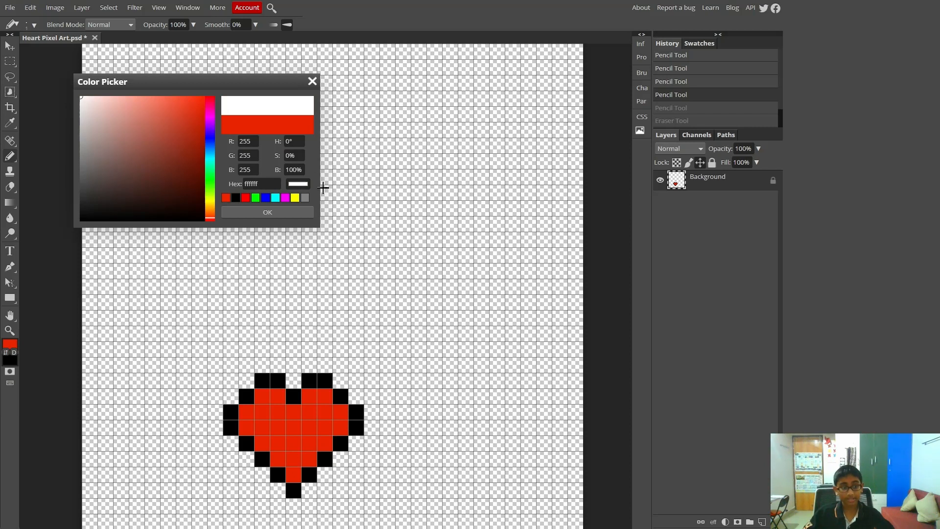
click(267, 212)
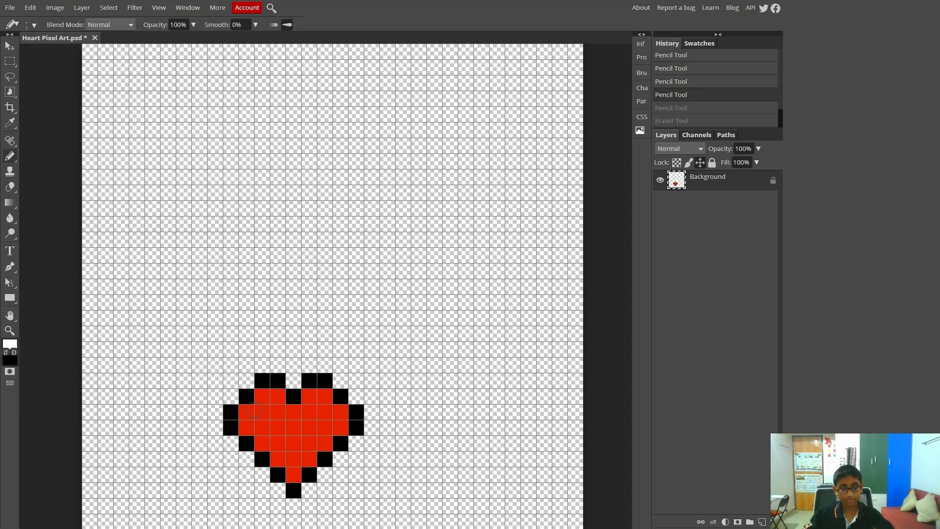
click(261, 411)
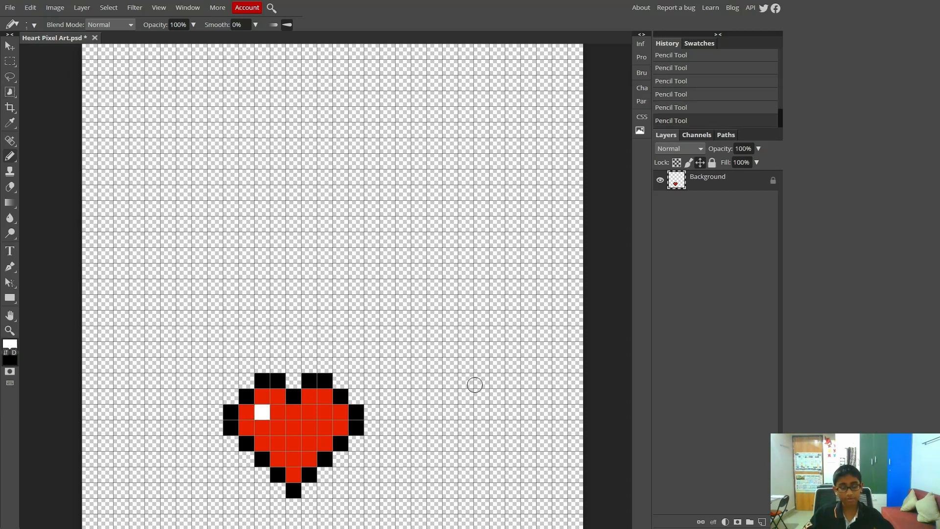
scroll(475, 385, down, 3)
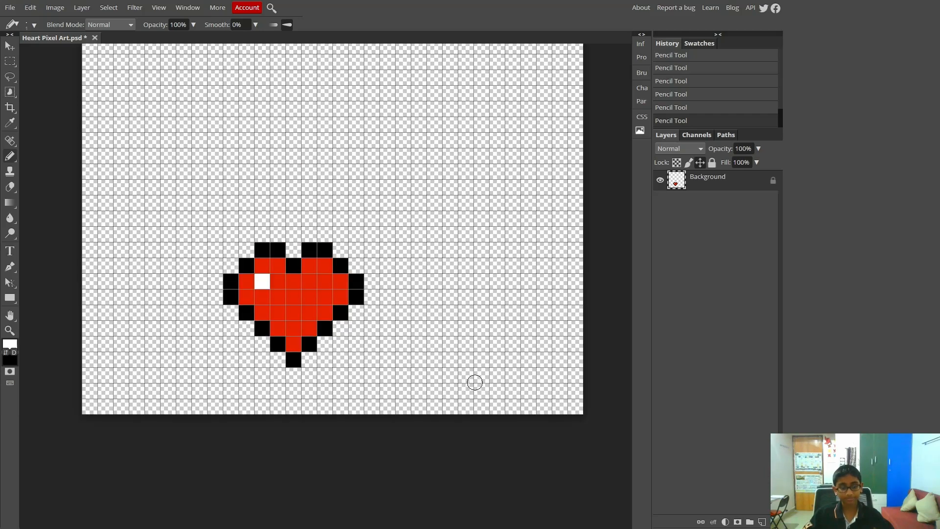
scroll(474, 385, up, 3)
scroll(474, 382, down, 2)
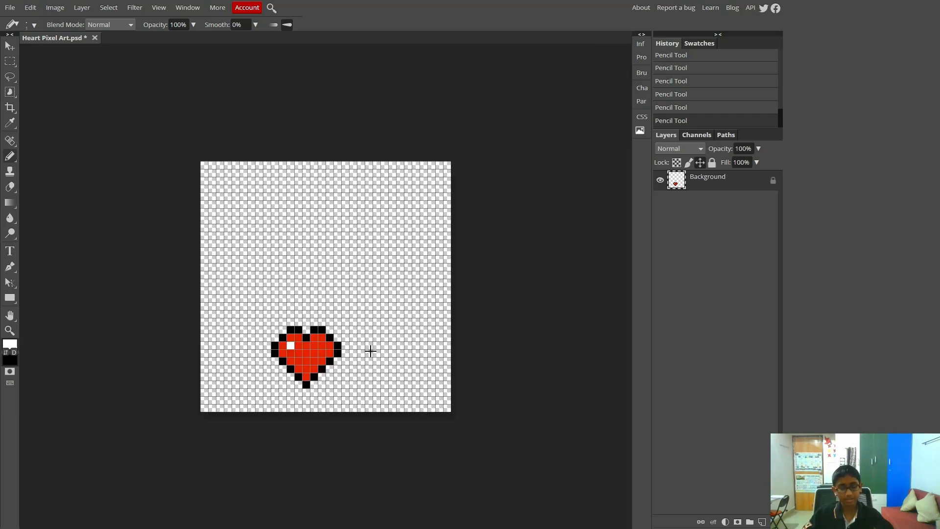
scroll(371, 351, up, 2)
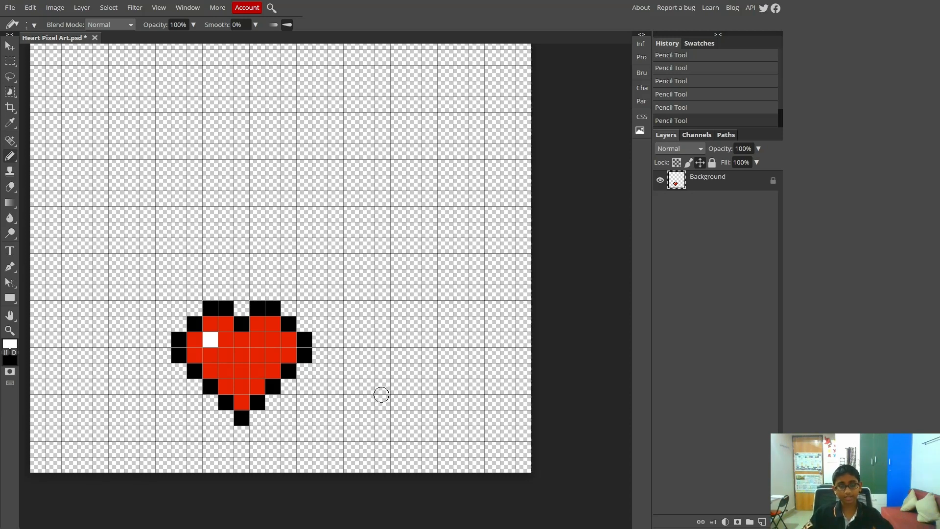
scroll(381, 395, up, 3)
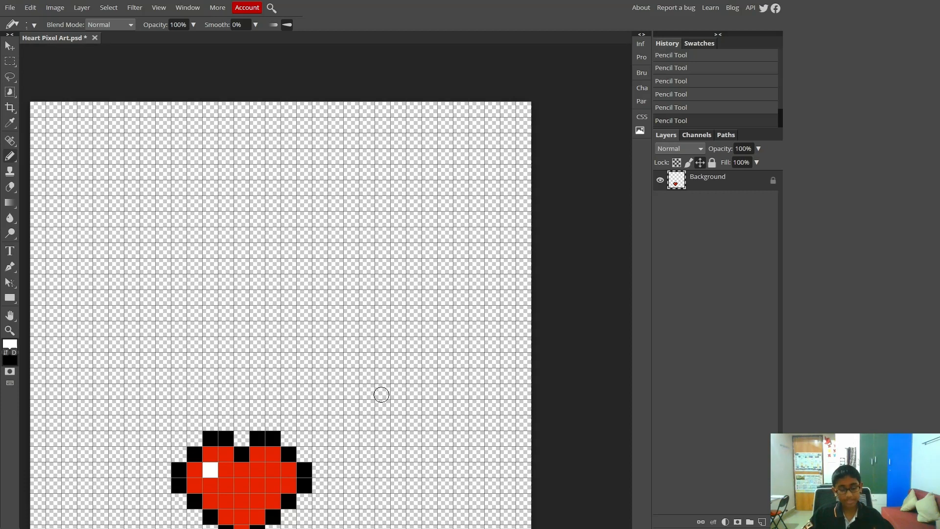
scroll(381, 395, down, 3)
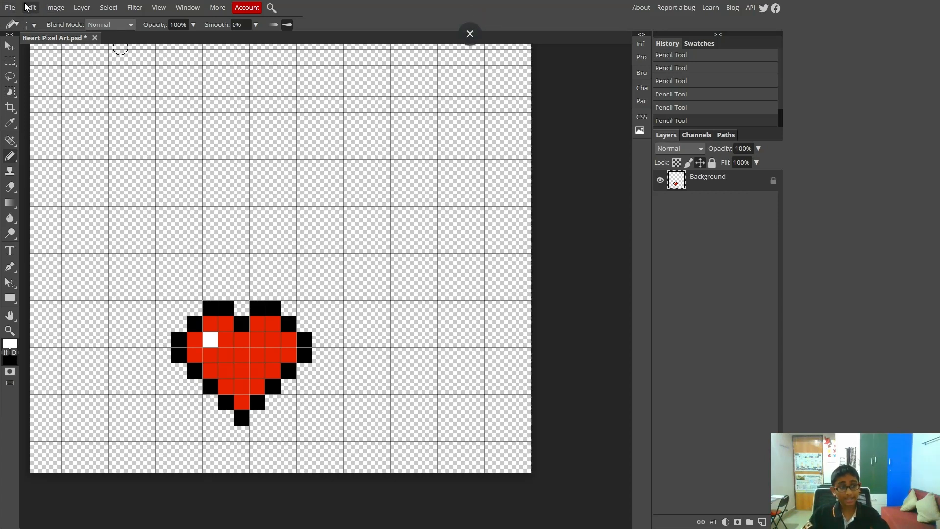
- Export the heart artwork as a PNG at 32 × 32 px and 100% quality
click(8, 9)
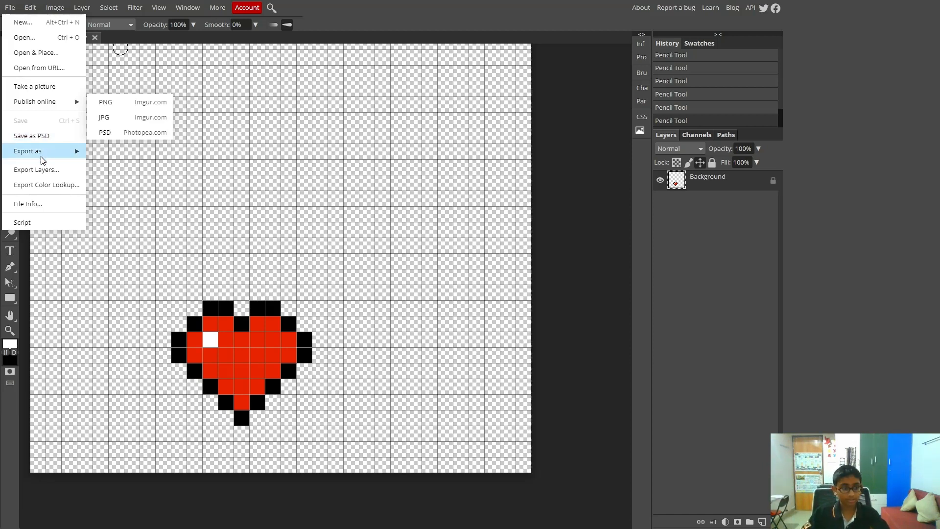
mouse_move(43, 160)
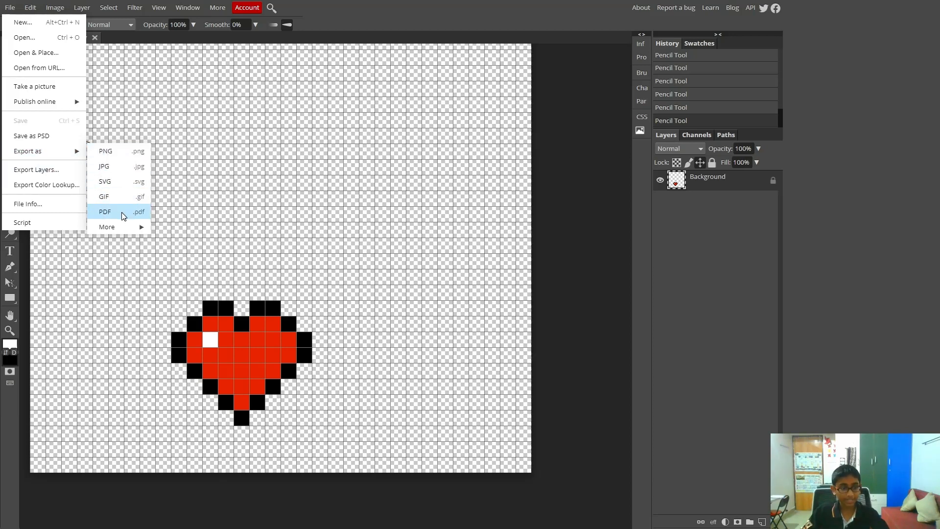
mouse_move(139, 229)
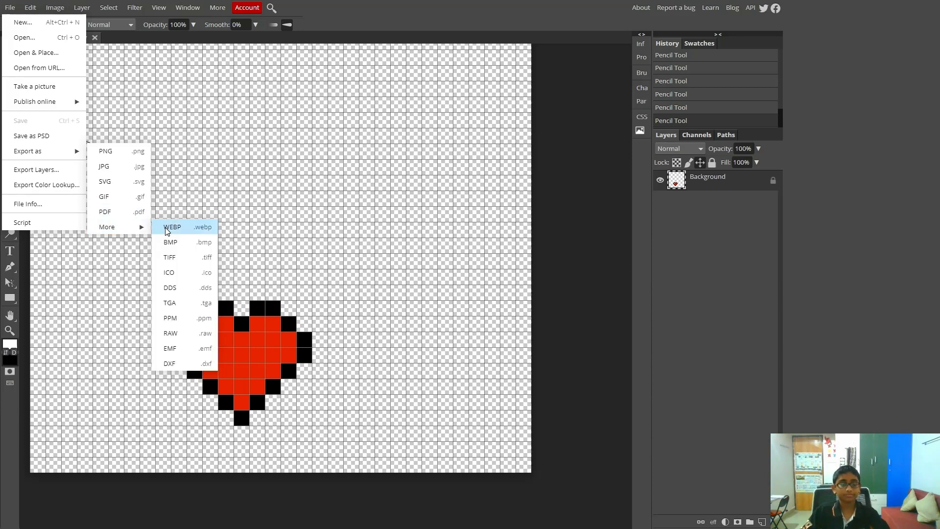
click(114, 154)
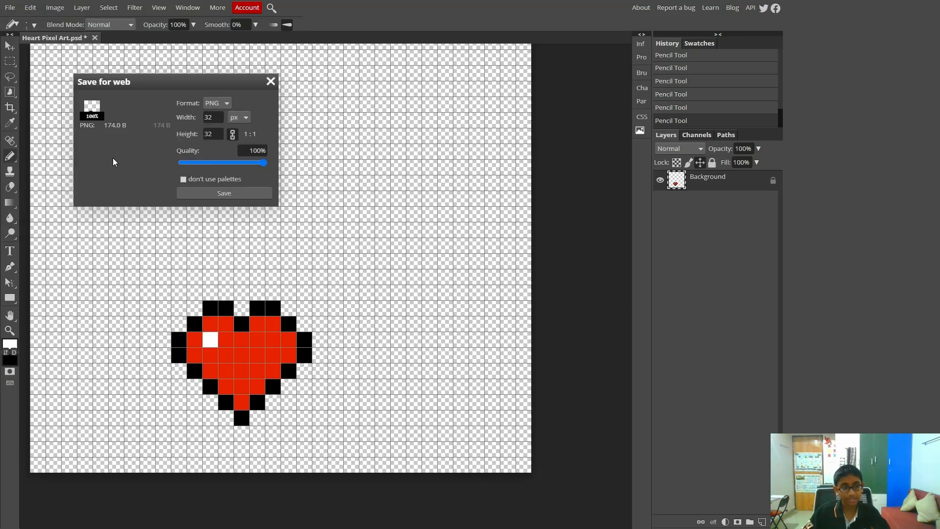
click(222, 195)
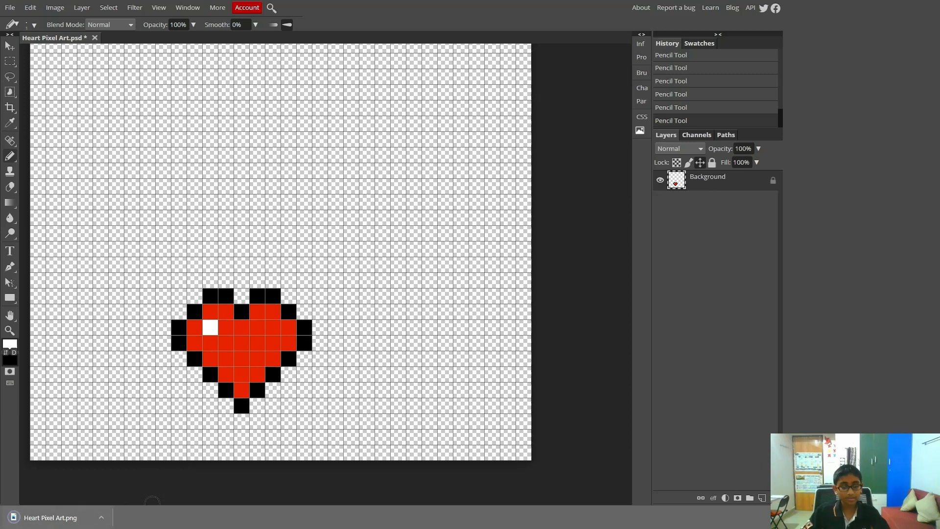
- Show the downloaded Heart Pixel Art.png in its folder, preview it full screen and close the preview
click(106, 519)
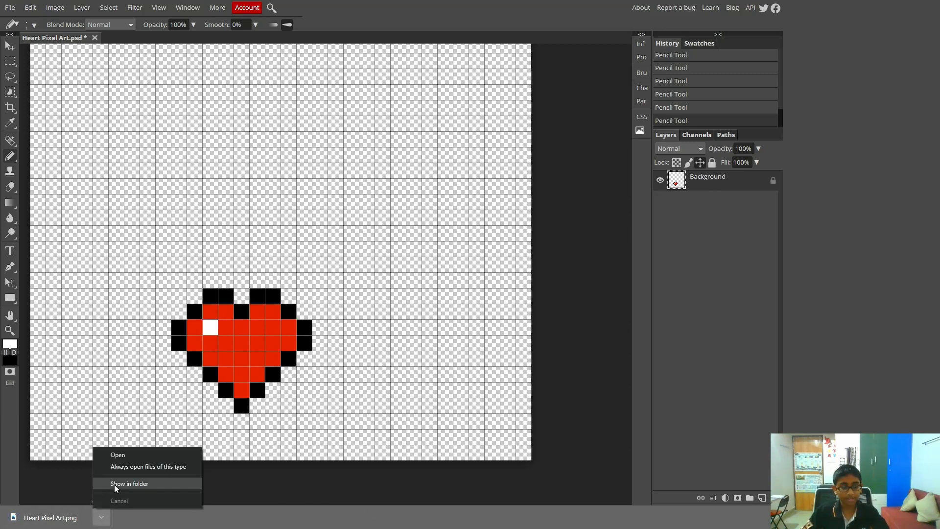
click(115, 485)
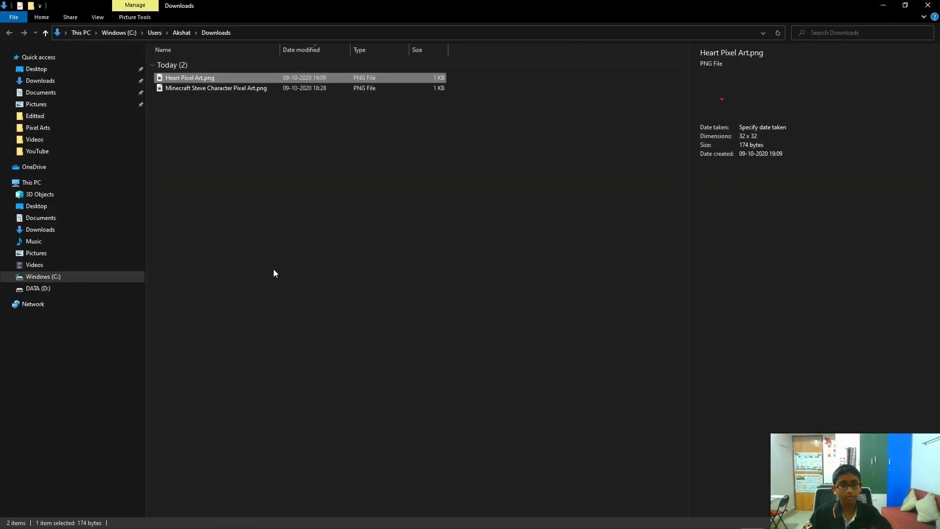
key(space)
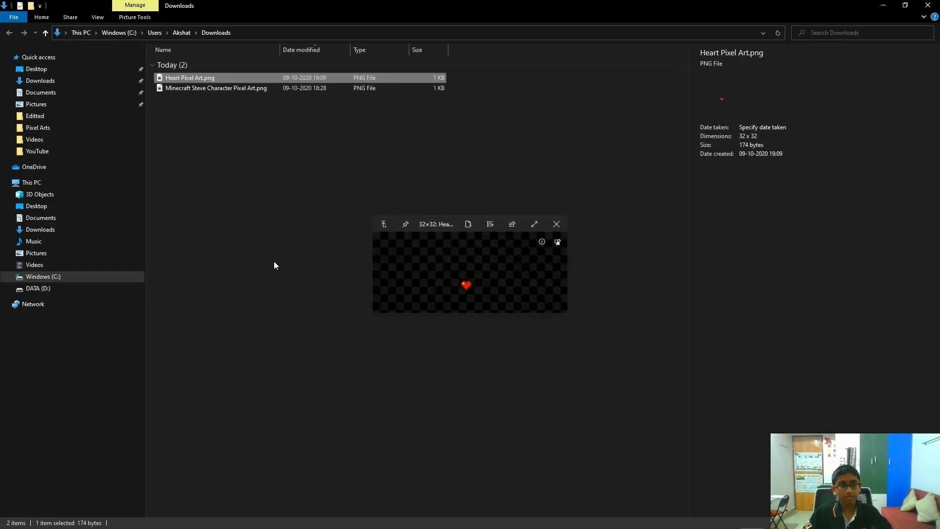
click(534, 225)
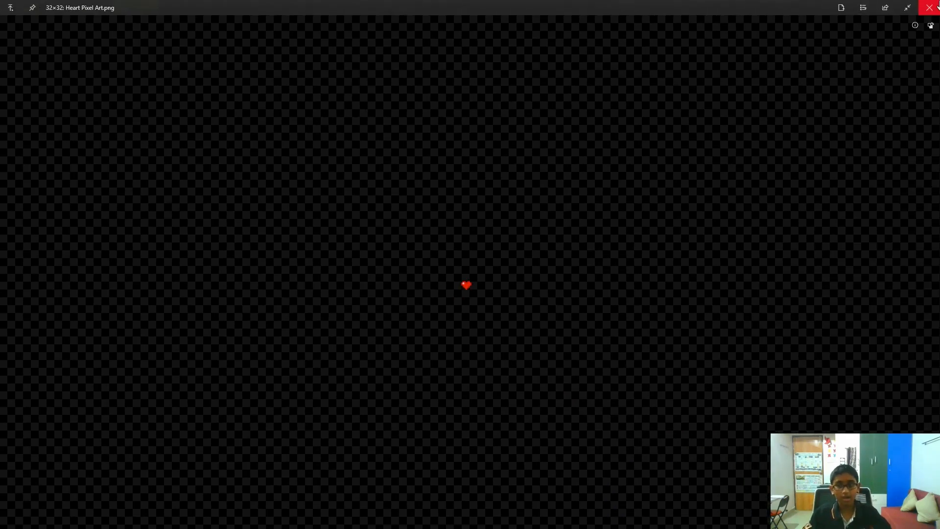
click(929, 7)
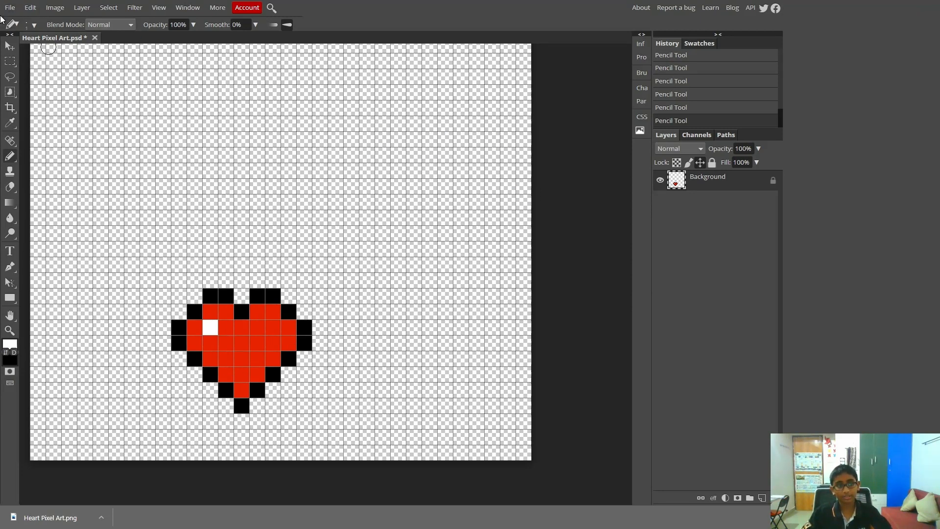
- Create a new project named Duck Pixel Art, 32 × 32 px with a transparent background
click(10, 7)
click(20, 18)
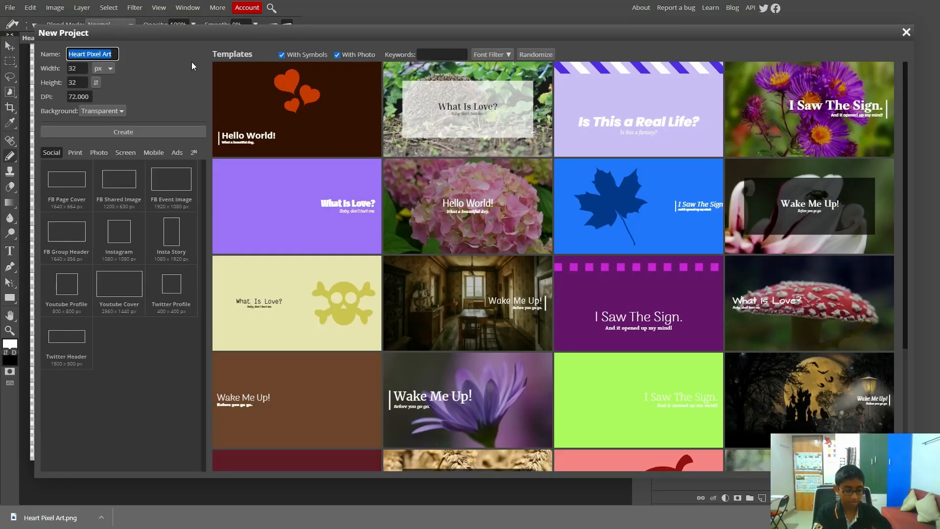
text(Duck Pixel A)
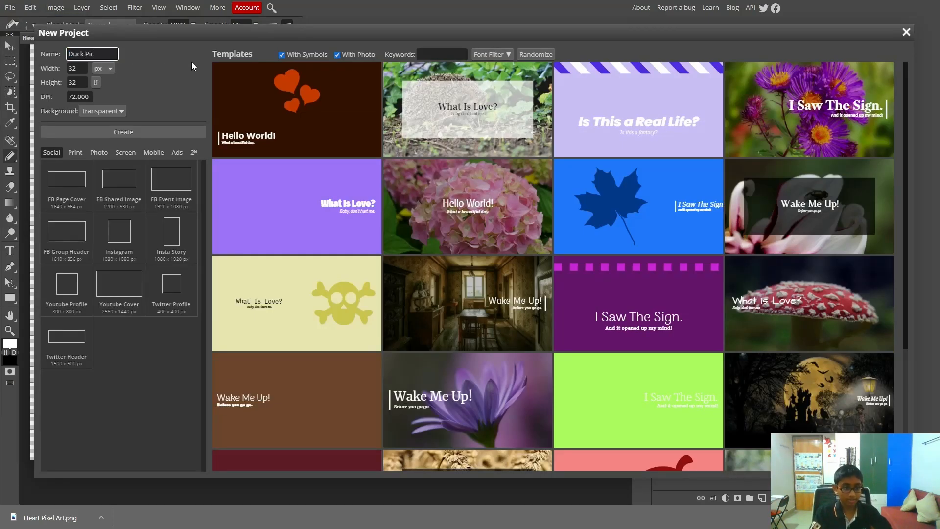
text(rt)
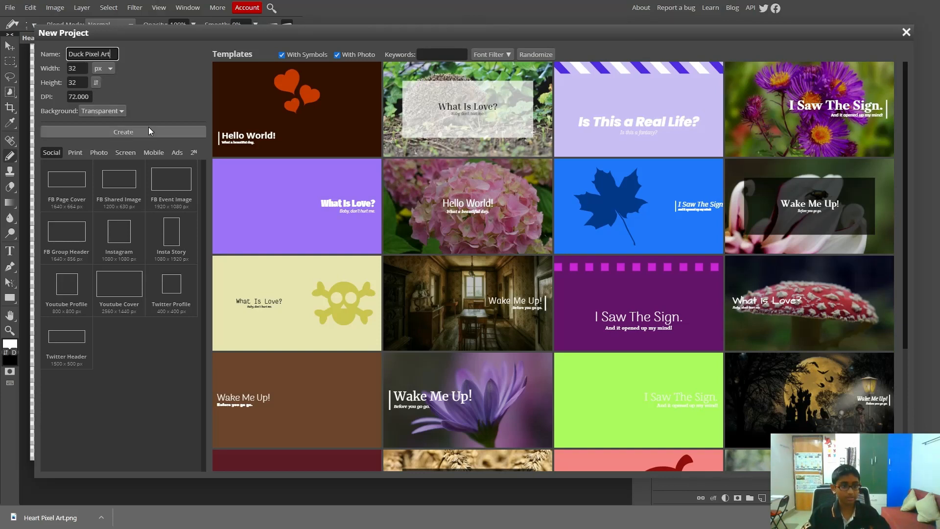
click(124, 133)
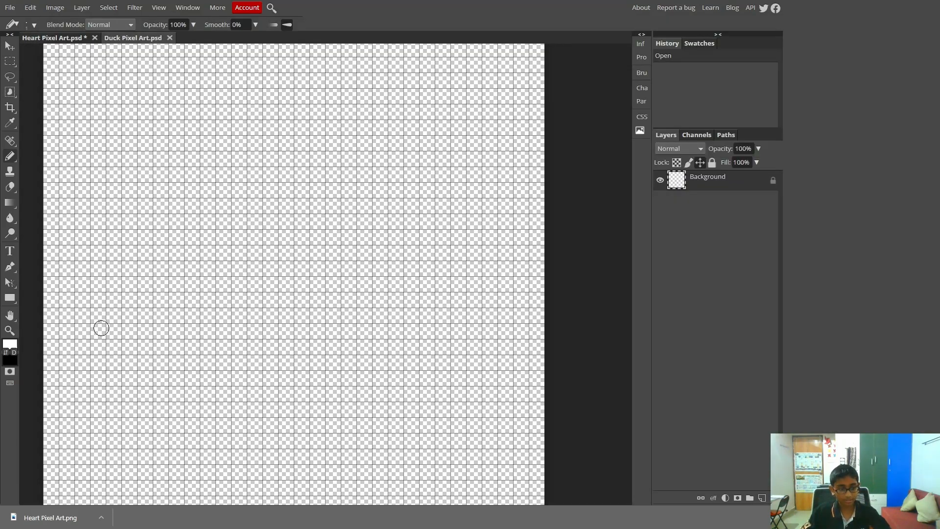
- Reselect the Pencil tool, paint a freehand white test stroke on the new canvas and undo it
key(b)
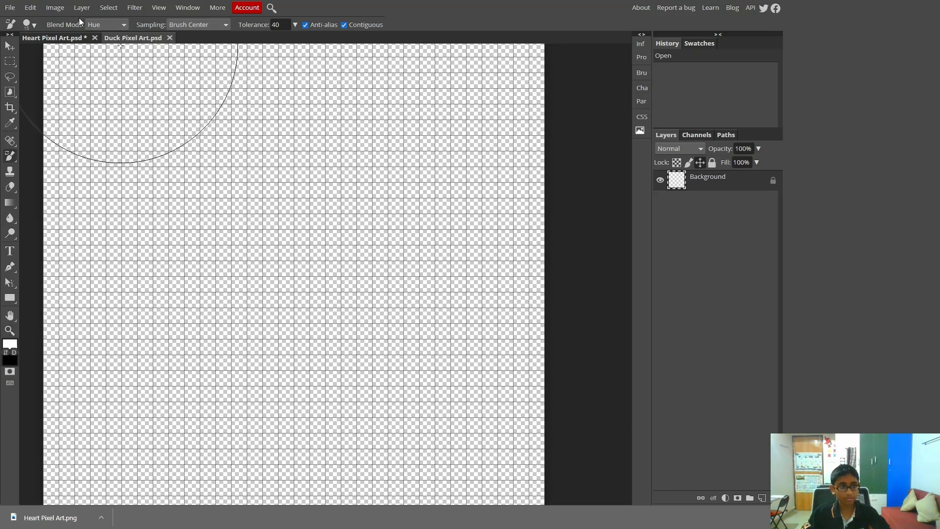
key(b)
click(31, 26)
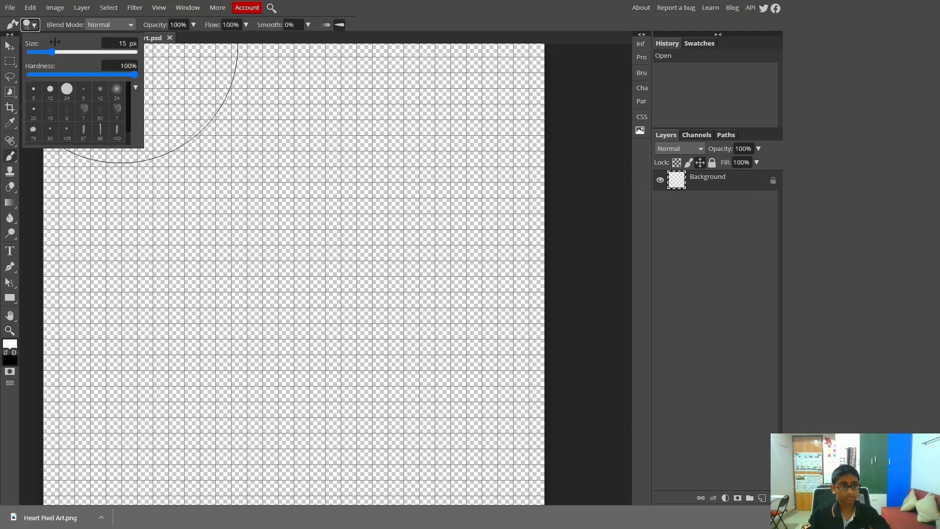
right_click(15, 154)
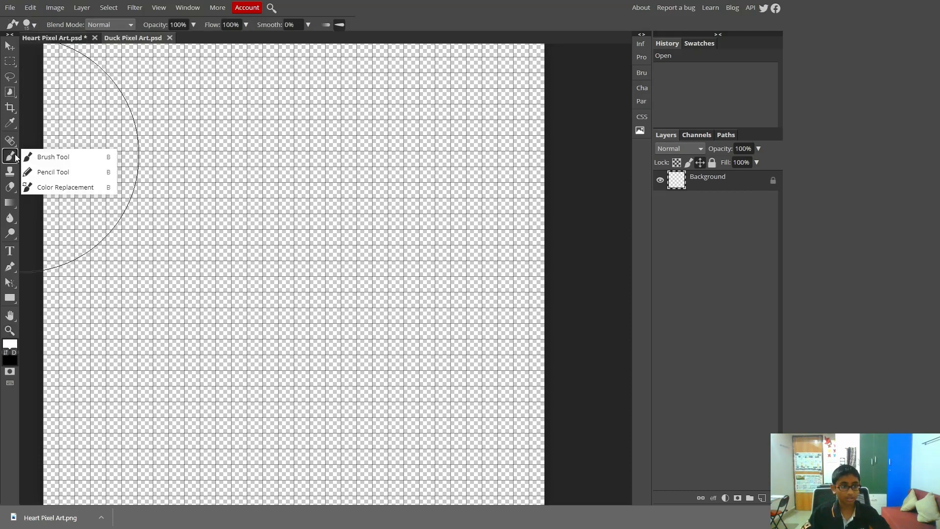
click(40, 171)
mouse_move(141, 164)
mouse_down()
mouse_move(213, 179)
mouse_move(366, 165)
mouse_move(283, 238)
mouse_up()
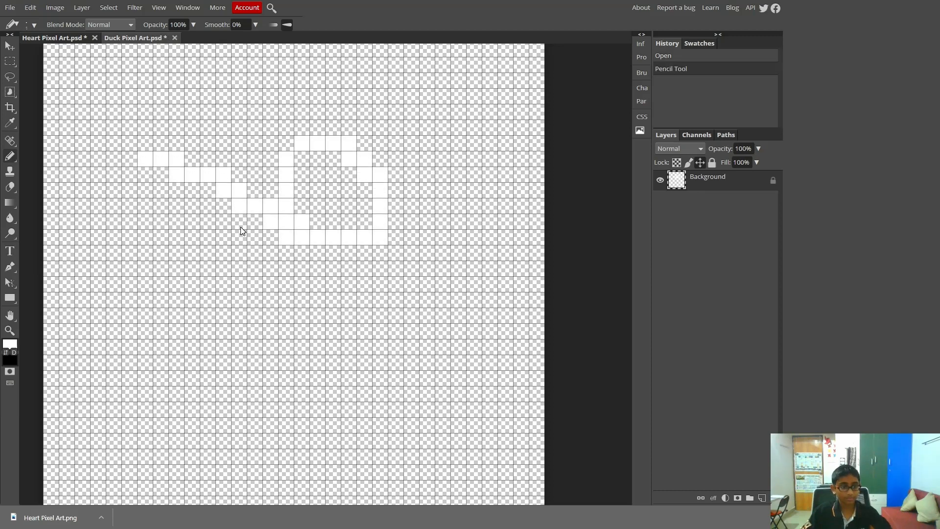
key(ctrl+z)
- Try the Eraser tool on the empty canvas and return to the Pencil tool
key(e)
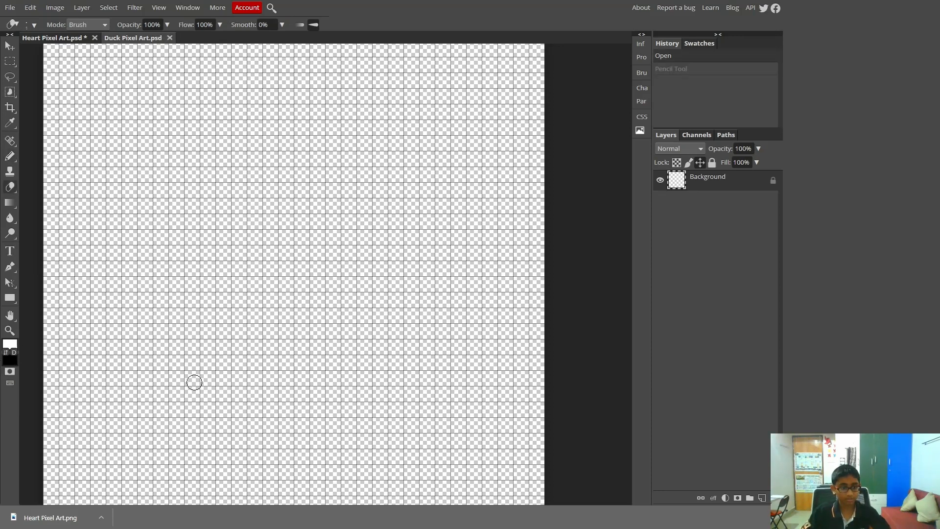
click(191, 319)
key(b)
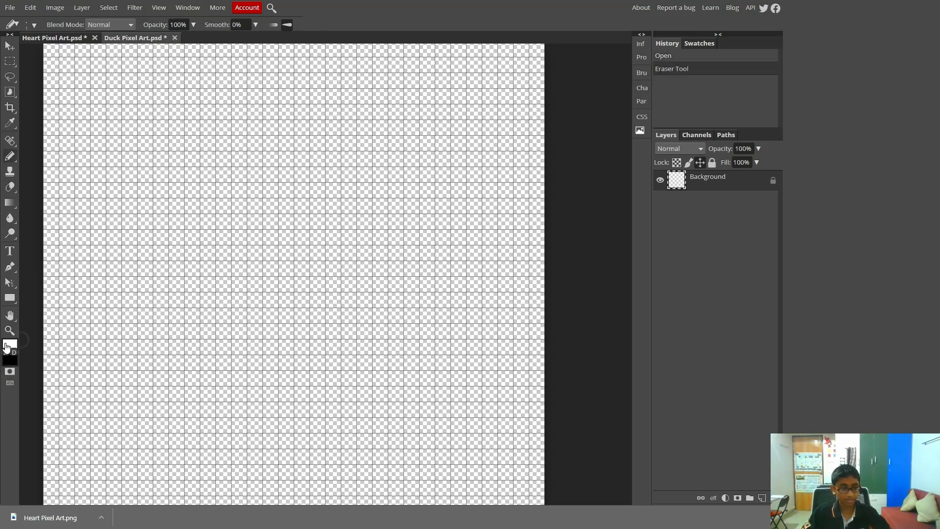
- Set the foreground colour to black, 000000
click(7, 347)
drag(149, 153, 43, 278)
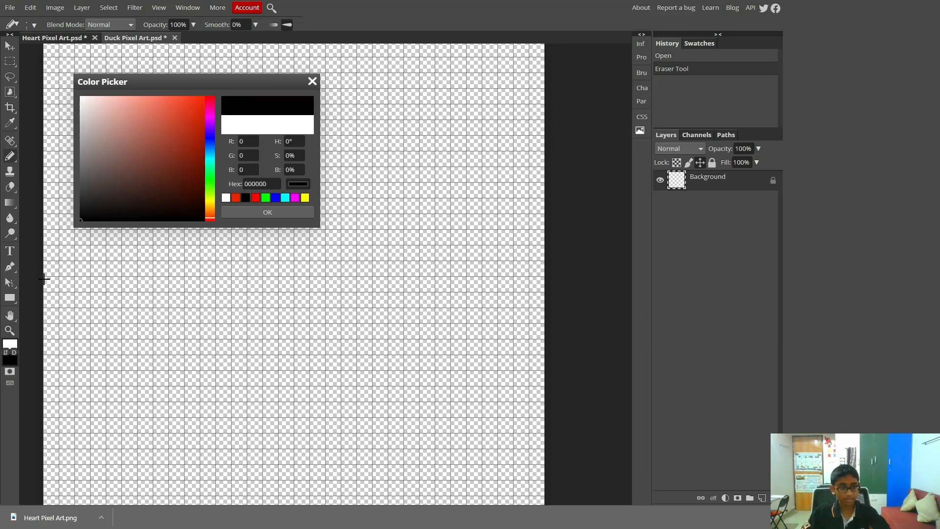
click(243, 215)
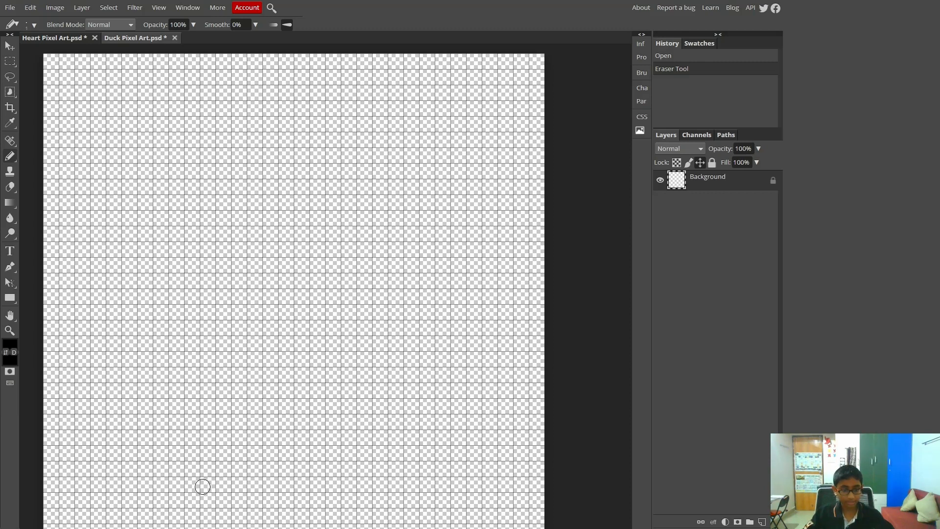
- Draw the duck's lower outline in black: a seven-pixel base row with a three-pixel diagonal rising outward from each end
mouse_move(206, 487)
mouse_down()
mouse_move(299, 487)
mouse_move(345, 441)
mouse_up()
key(ctrl+z)
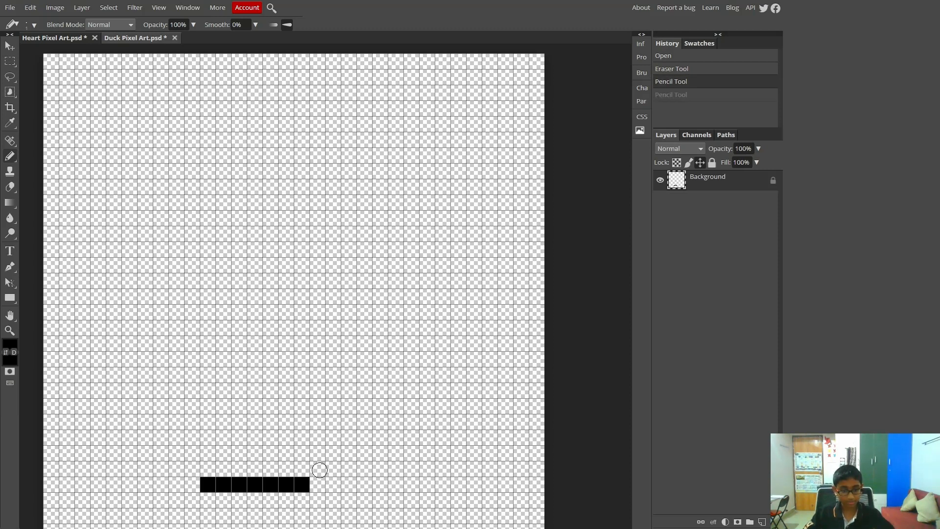
click(317, 468)
click(333, 453)
click(348, 438)
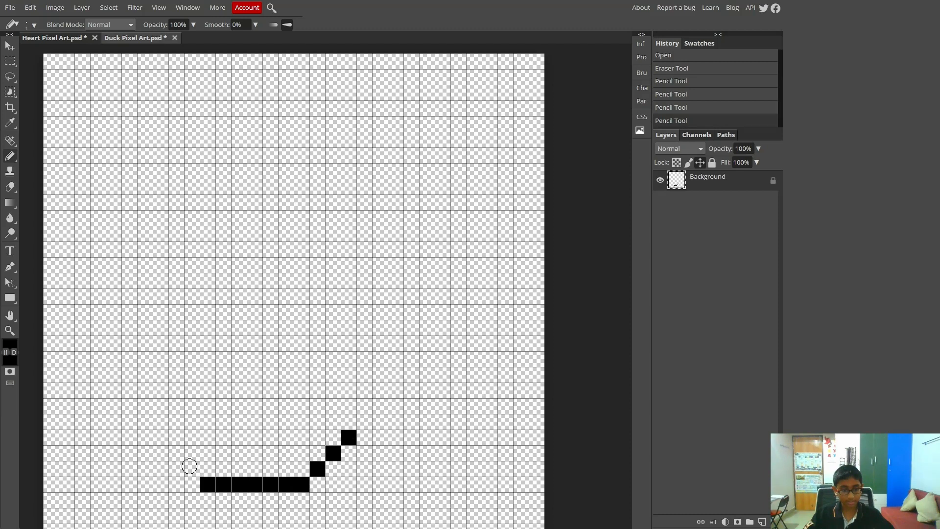
click(192, 469)
click(176, 454)
click(160, 437)
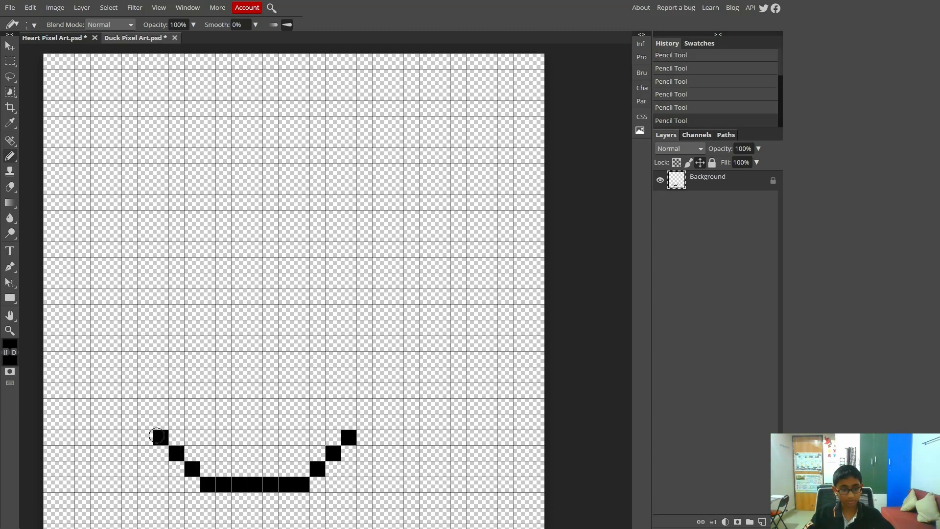
- Extend the duck's outline upward: two pixels at the chest, four straight up at the tail and one diagonally inward as the tail tip
click(160, 422)
click(160, 406)
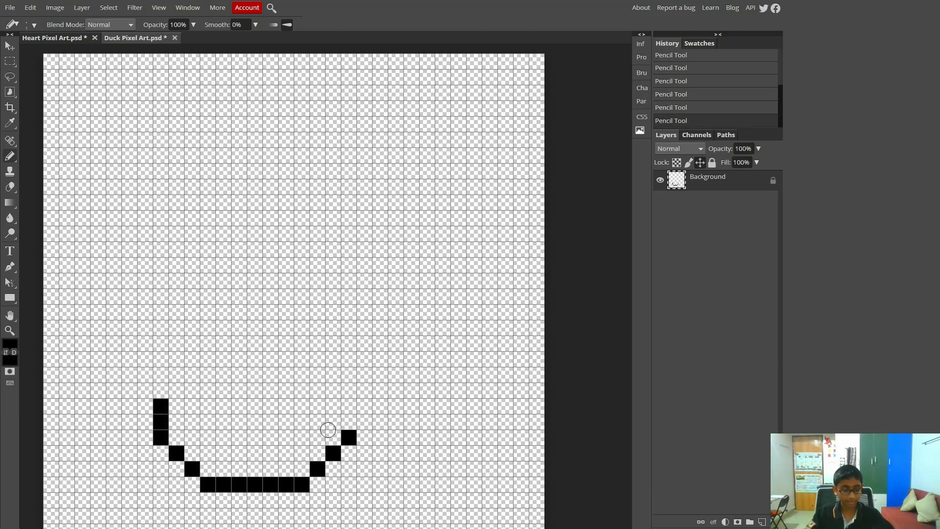
key(ctrl+0)
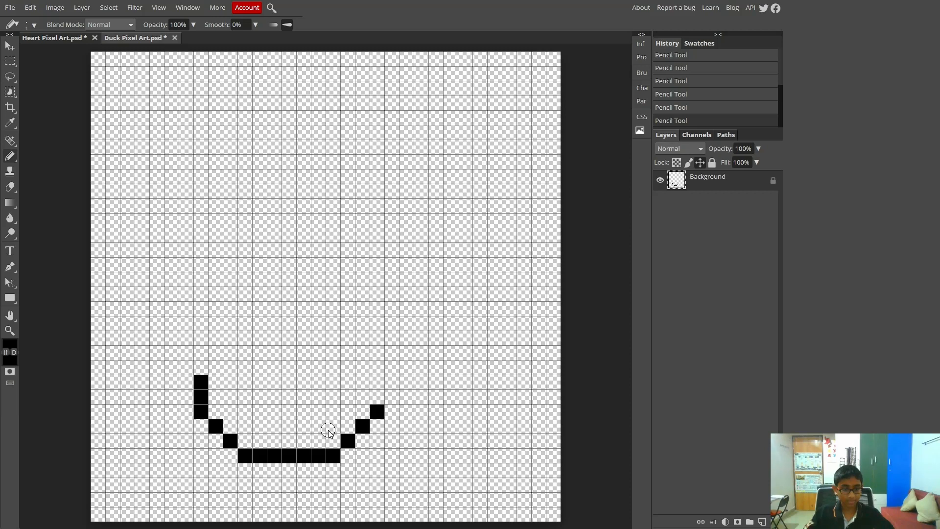
click(392, 397)
click(392, 383)
click(392, 368)
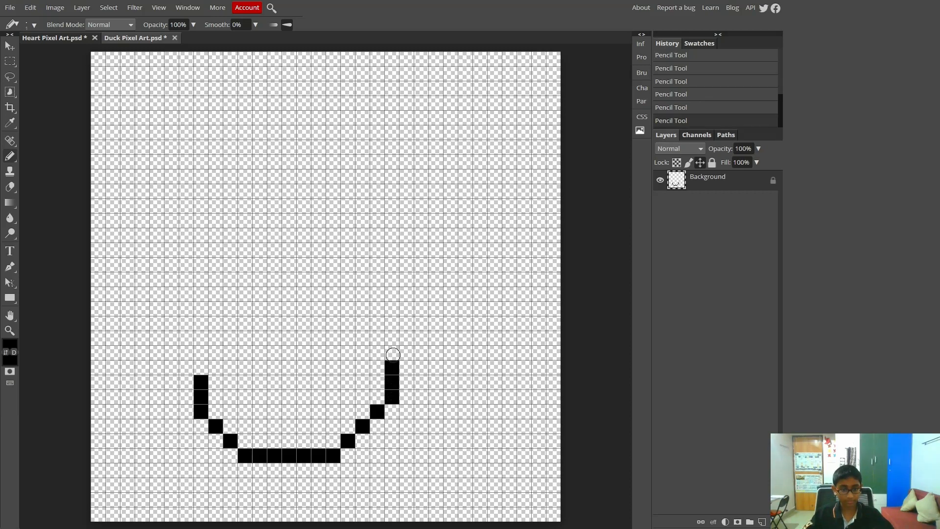
click(393, 354)
click(378, 338)
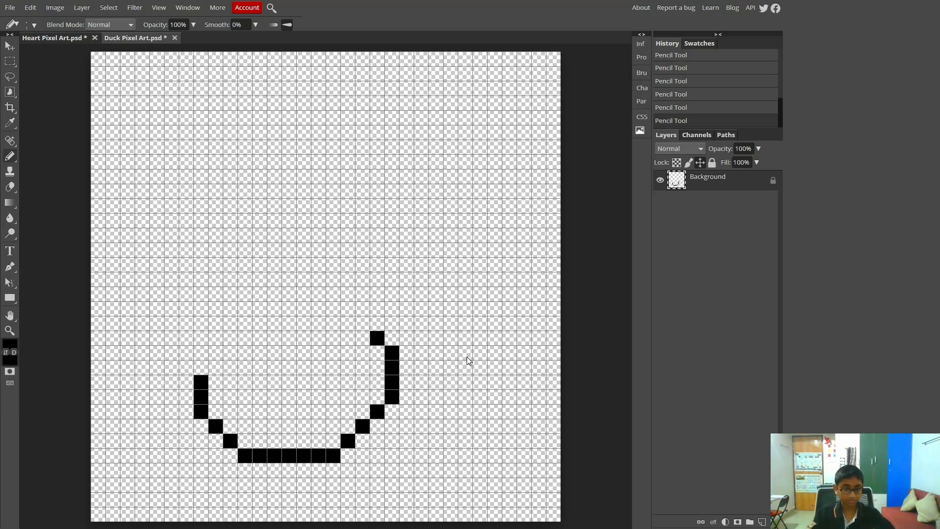
- Draw the duck's back in black from the tail: two pixels, a three-pixel row one higher, and one pixel diagonally below its inner end
click(363, 352)
click(348, 352)
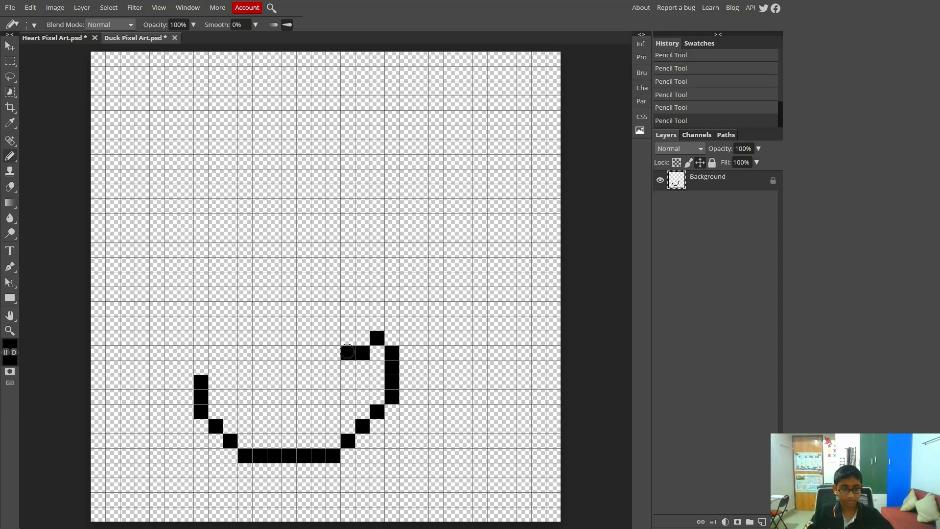
click(333, 338)
click(319, 338)
click(304, 338)
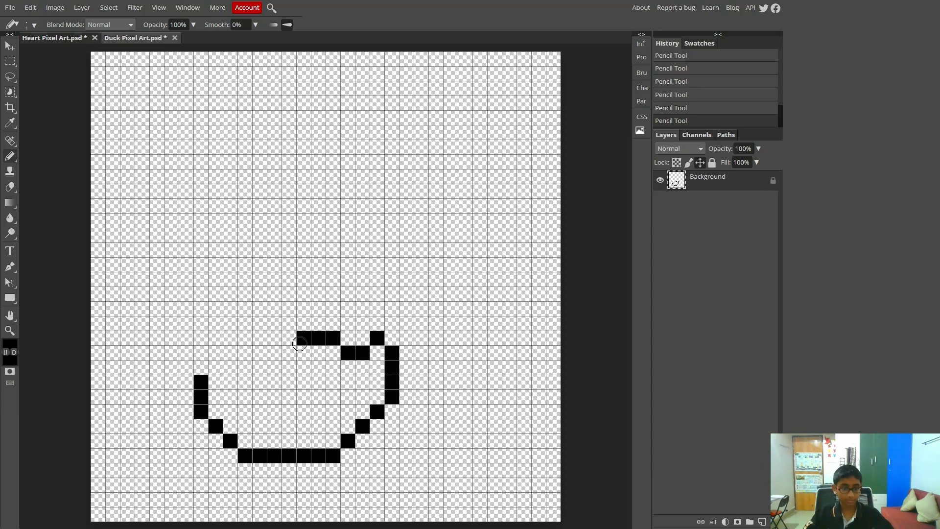
click(285, 351)
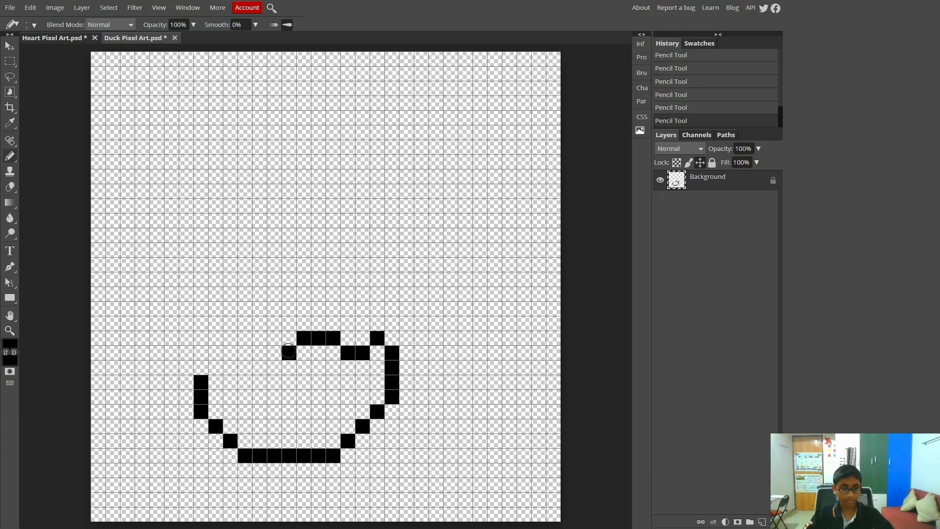
- Draw the back of the duck's head: three pixels straight up from the back row's middle, followed by two diagonally inward
click(319, 324)
click(319, 309)
click(316, 293)
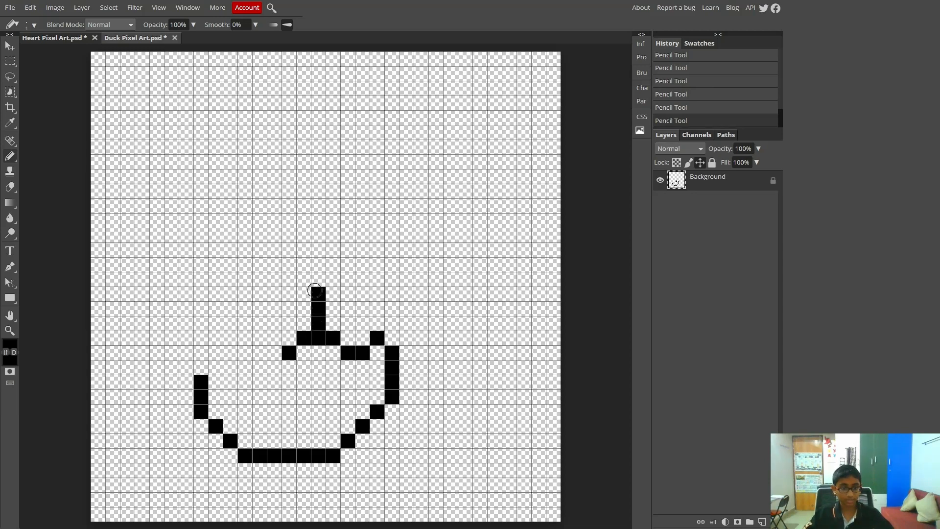
click(306, 280)
click(286, 262)
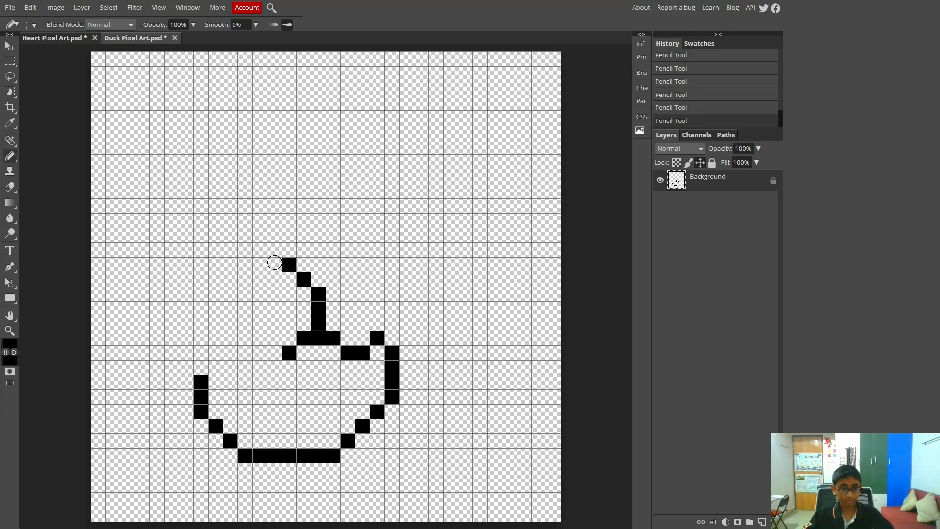
- Extend the head's top edge into a four-pixel row and add two pixels sloping diagonally down toward the beak
click(274, 264)
click(255, 265)
click(245, 265)
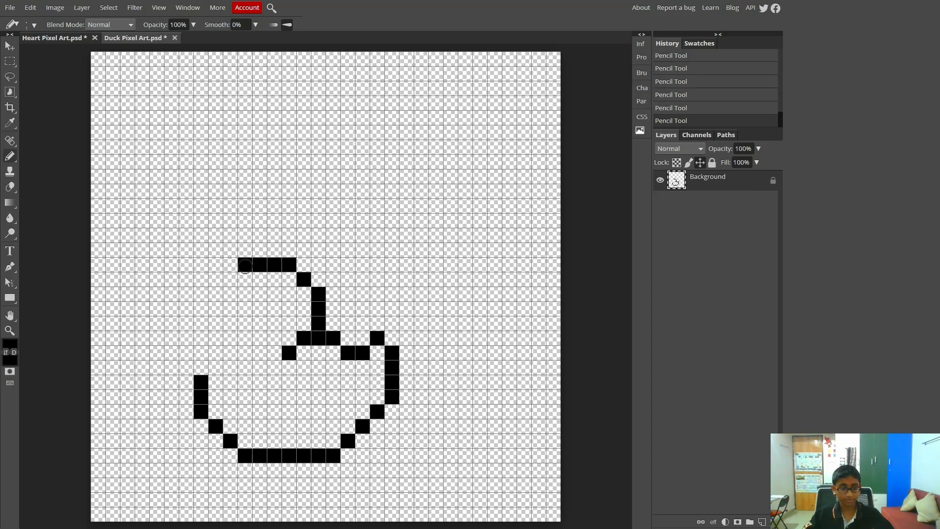
click(230, 279)
click(217, 295)
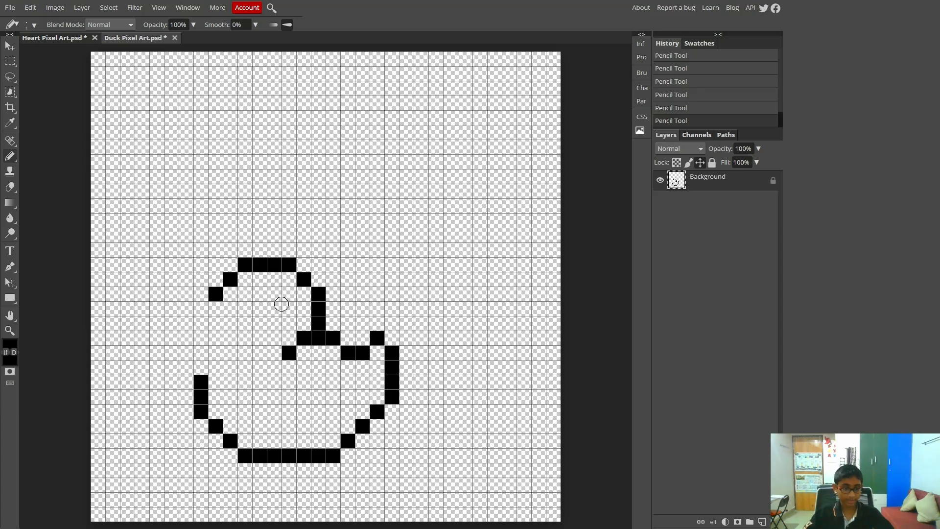
- Outline the beak with a two-pixel upper edge, a tip and a lower pixel, and join it to the chest with a three-pixel row and one pixel
click(201, 307)
click(187, 308)
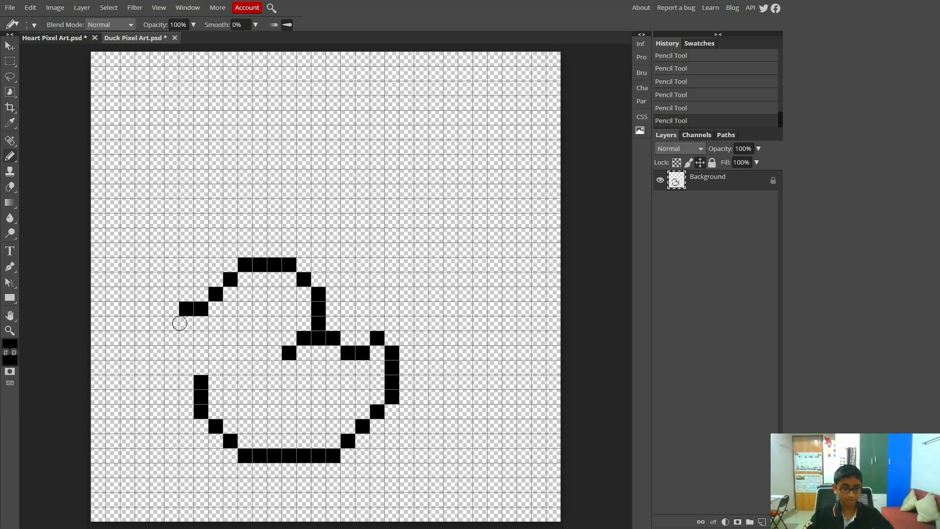
click(177, 323)
click(185, 338)
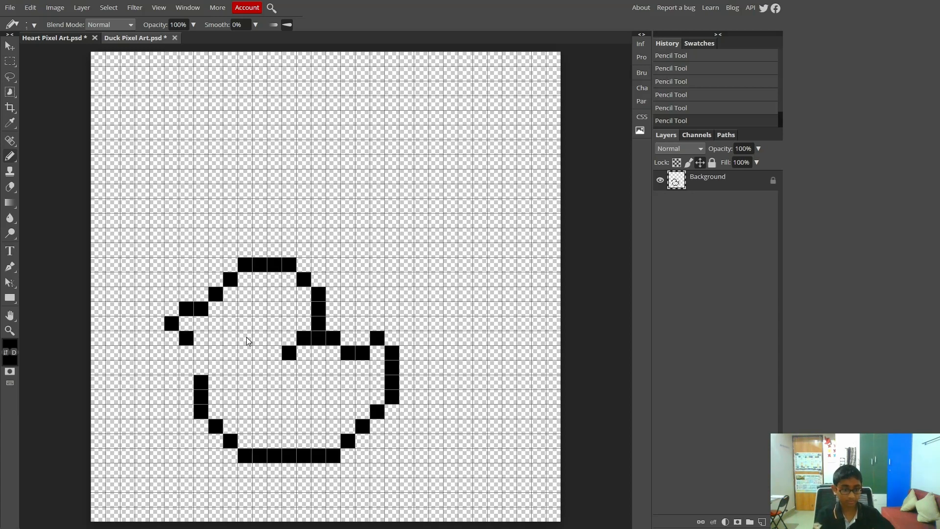
click(219, 365)
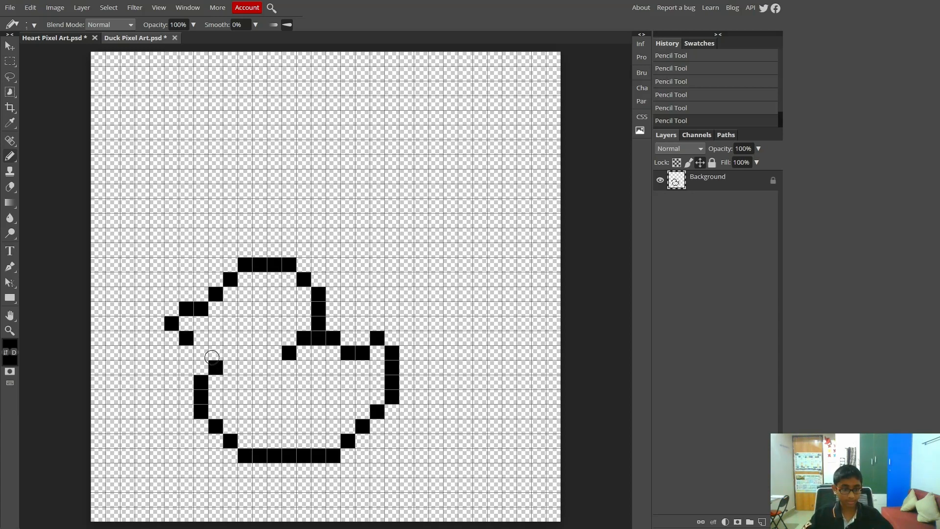
drag(201, 353, 232, 353)
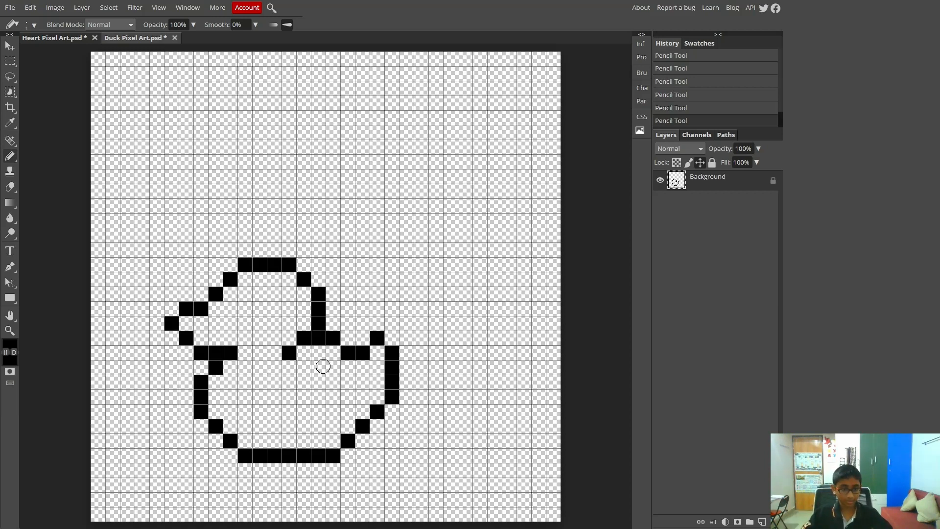
- Draw the wing inside the body as a U-shaped black line with a three-pixel bottom row and two pixels rising on each side
click(277, 382)
mouse_move(288, 396)
mouse_down()
mouse_move(289, 411)
mouse_move(316, 409)
mouse_up()
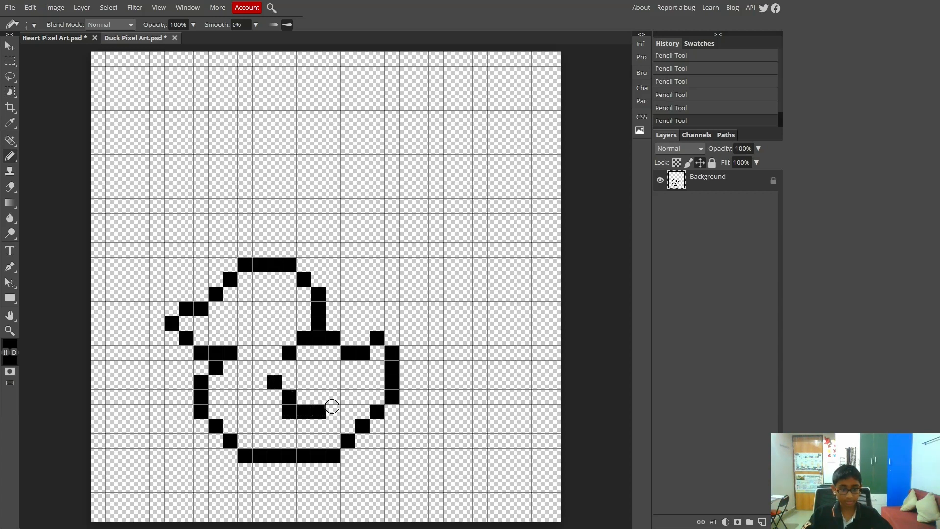
click(332, 399)
click(347, 382)
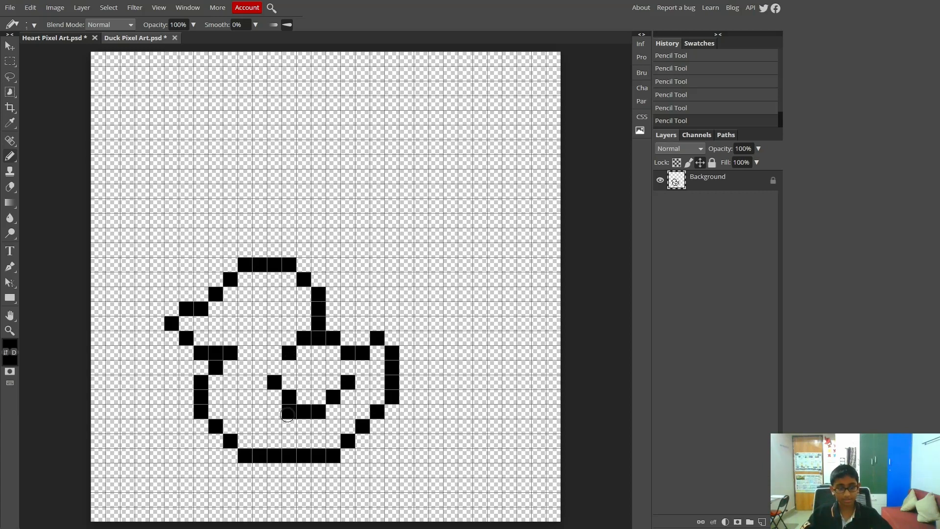
- Undo the last pencil strokes on the wing and redraw its three-pixel bottom row
click(306, 412)
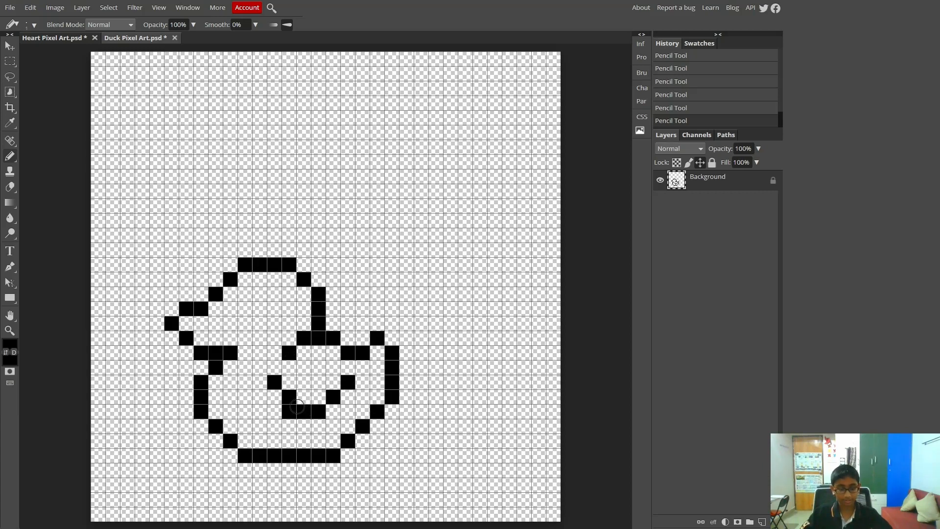
key(ctrl+z)
key(ctrl+z)
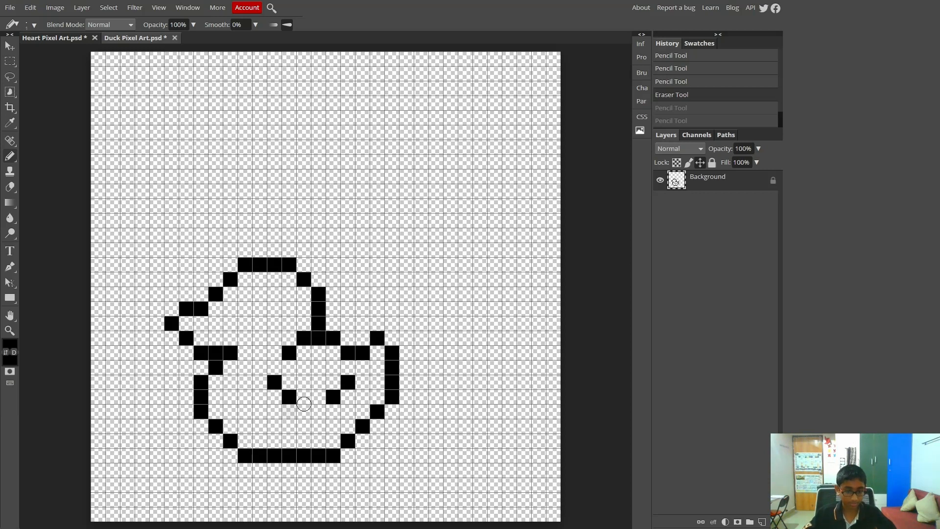
drag(293, 410, 318, 415)
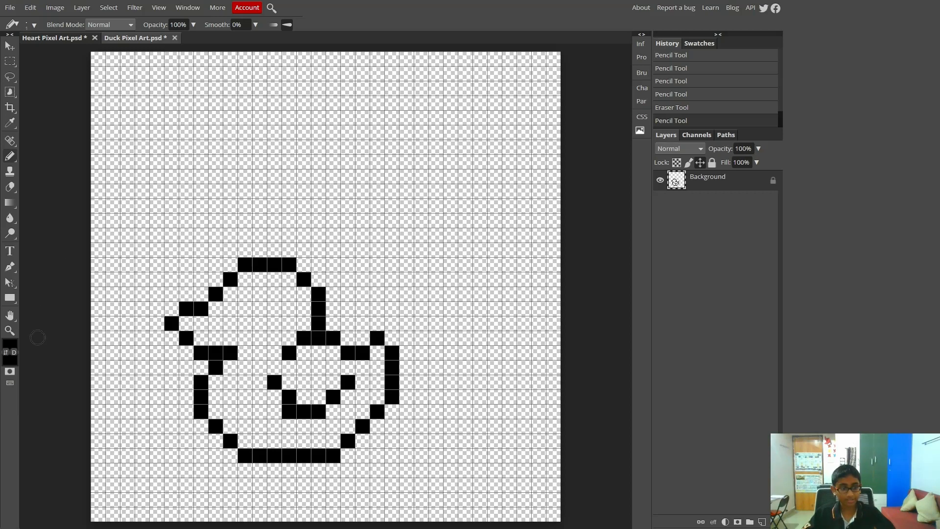
- Set the foreground colour to bright yellow and fill the duck's body, head and beak inside the black outline
click(5, 352)
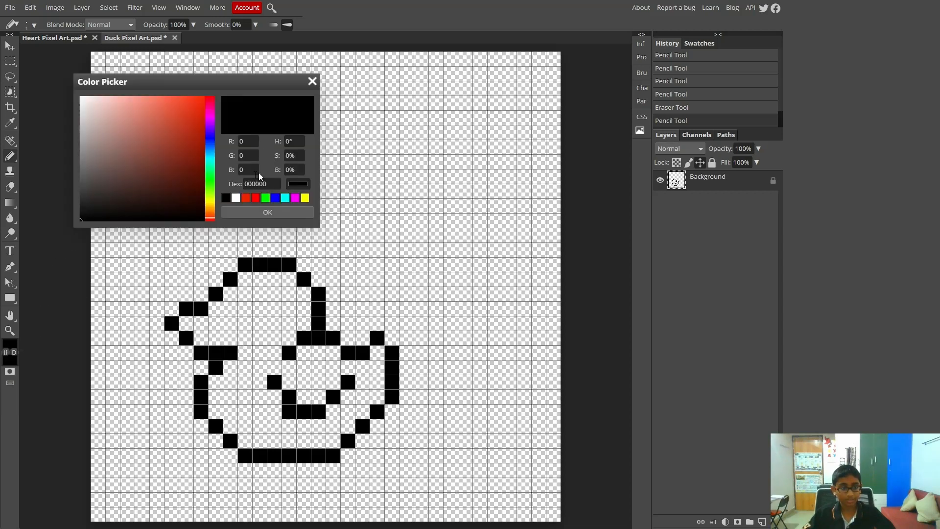
click(207, 202)
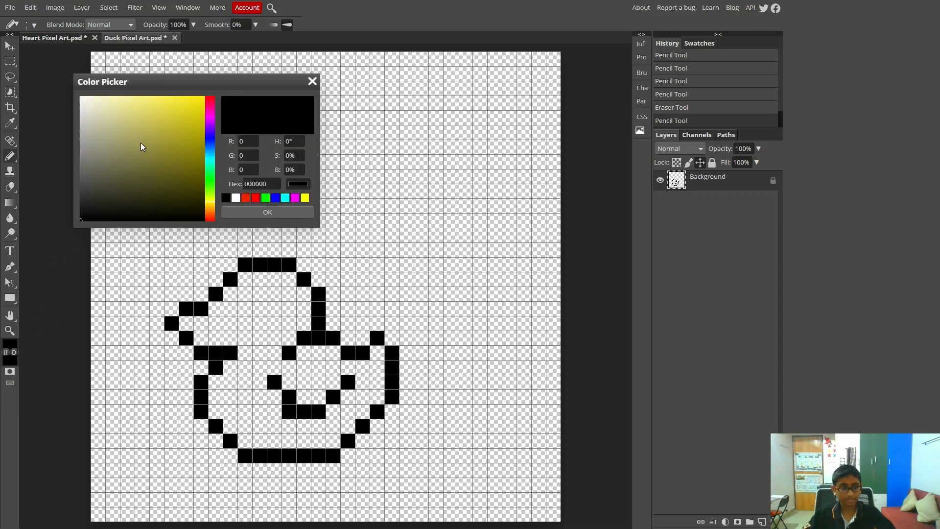
mouse_move(140, 142)
mouse_down()
mouse_move(216, 112)
mouse_move(226, 96)
mouse_up()
click(266, 211)
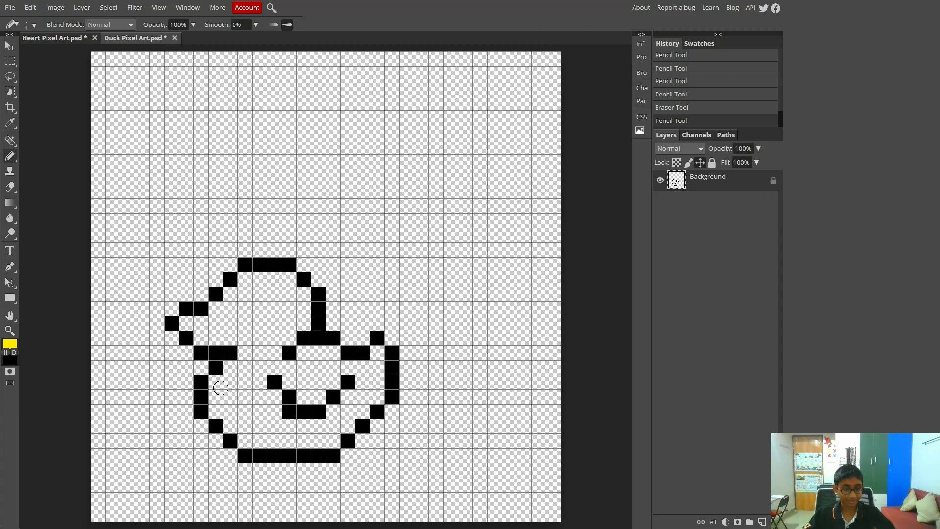
mouse_move(220, 388)
mouse_down()
mouse_move(269, 436)
mouse_move(246, 439)
mouse_move(320, 440)
mouse_move(346, 415)
mouse_move(344, 427)
mouse_move(339, 412)
mouse_move(367, 392)
mouse_move(359, 414)
mouse_move(376, 354)
mouse_move(374, 403)
mouse_move(369, 370)
mouse_move(329, 373)
mouse_move(311, 396)
mouse_move(296, 394)
mouse_move(287, 381)
mouse_move(332, 360)
mouse_move(324, 354)
mouse_move(302, 355)
mouse_move(295, 368)
mouse_move(238, 370)
mouse_move(230, 398)
mouse_move(243, 376)
mouse_move(244, 399)
mouse_move(268, 405)
mouse_move(272, 397)
mouse_move(257, 390)
mouse_move(244, 343)
mouse_move(230, 320)
mouse_move(208, 337)
mouse_move(182, 322)
mouse_move(262, 279)
mouse_move(246, 281)
mouse_move(288, 280)
mouse_move(304, 301)
mouse_move(290, 323)
mouse_move(306, 324)
mouse_move(275, 336)
mouse_move(265, 357)
mouse_move(262, 307)
mouse_move(283, 313)
mouse_move(239, 309)
mouse_up()
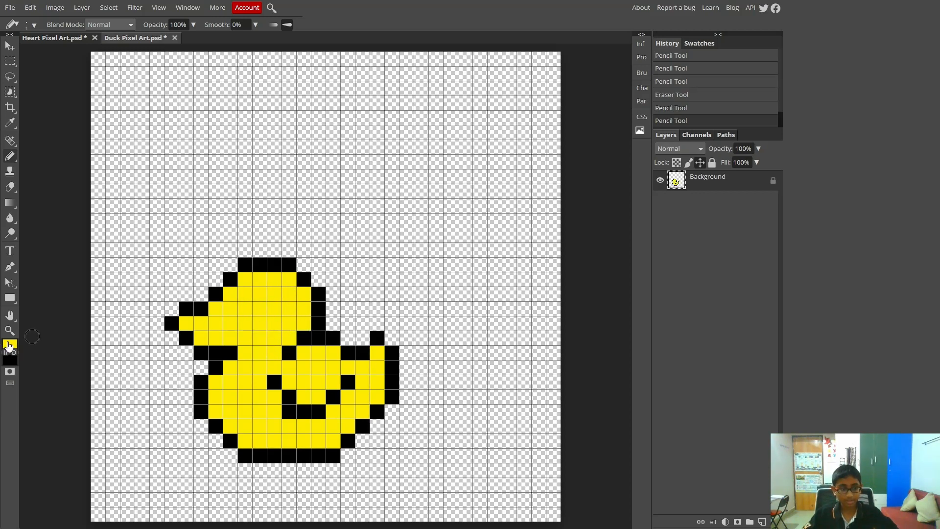
- Set the foreground colour back to black and paint a one-pixel eye on the duck's head
click(8, 345)
drag(163, 187, 10, 267)
click(268, 212)
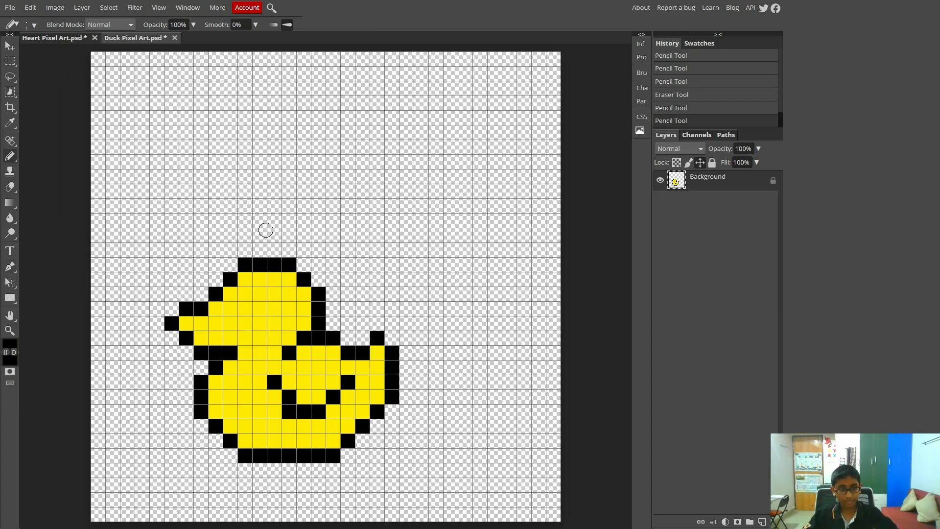
click(255, 308)
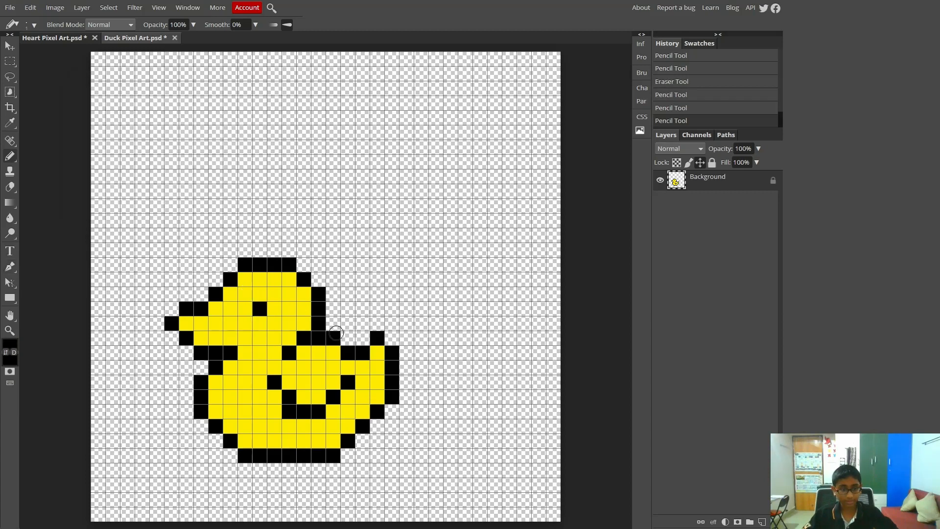
- Set the foreground colour to orange, ff9d00, and paint over the yellow pixels of the beak
click(9, 349)
click(212, 209)
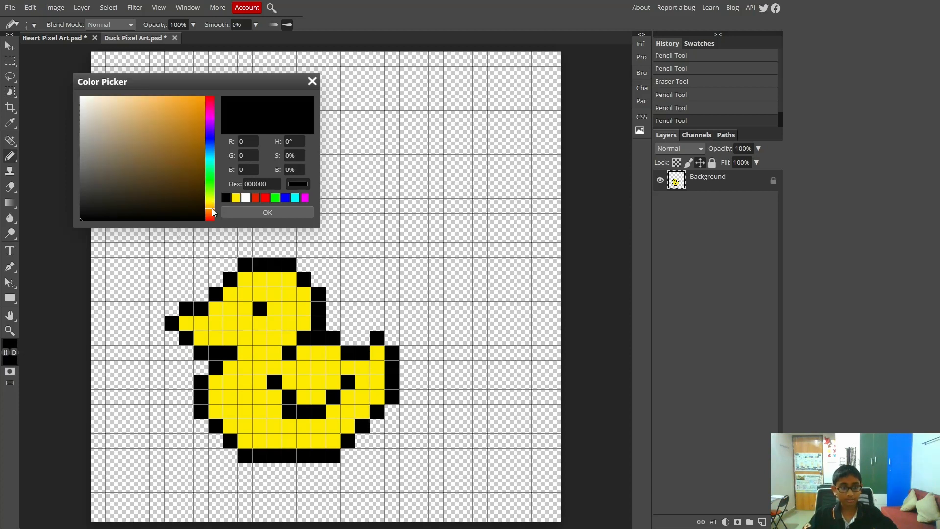
drag(191, 135, 224, 94)
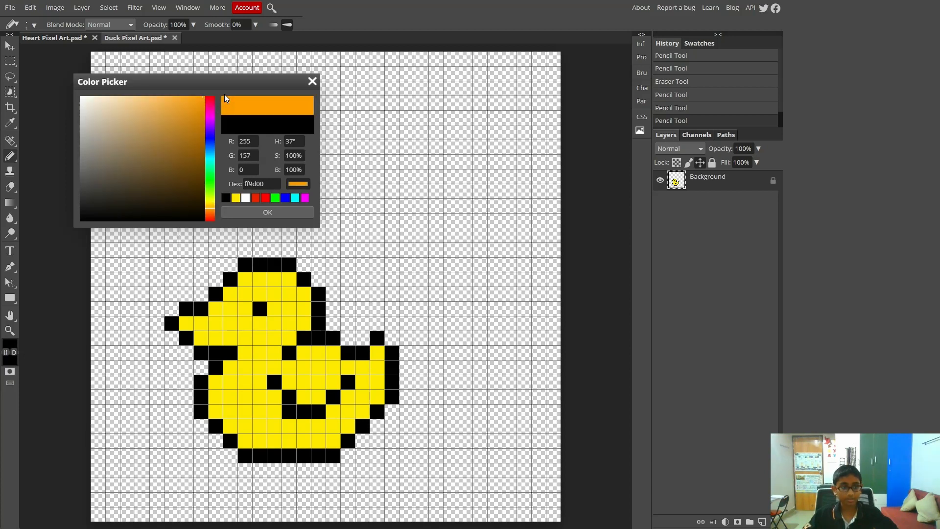
click(243, 212)
mouse_move(195, 325)
mouse_down()
mouse_move(186, 324)
mouse_move(206, 323)
mouse_move(215, 308)
mouse_move(209, 337)
mouse_move(227, 339)
mouse_up()
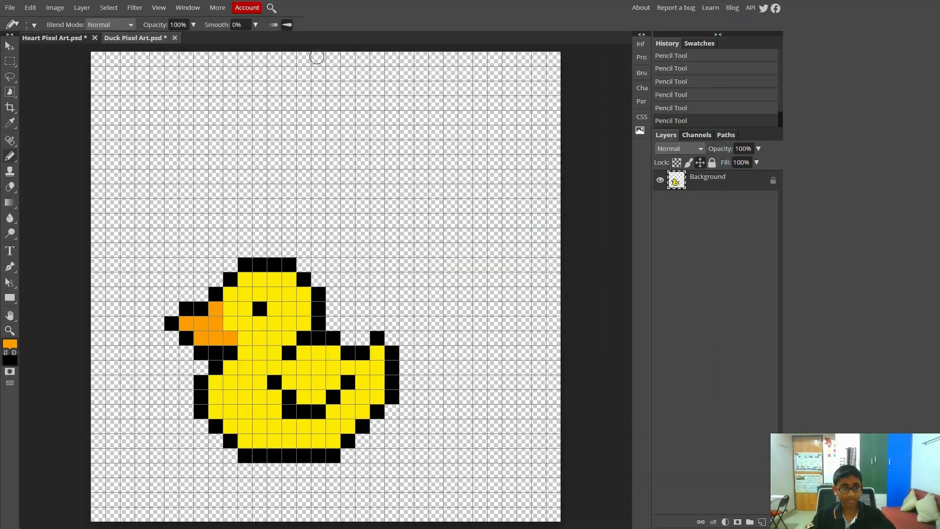
- Export the duck as a 32 × 32 px PNG at 100% quality
click(10, 7)
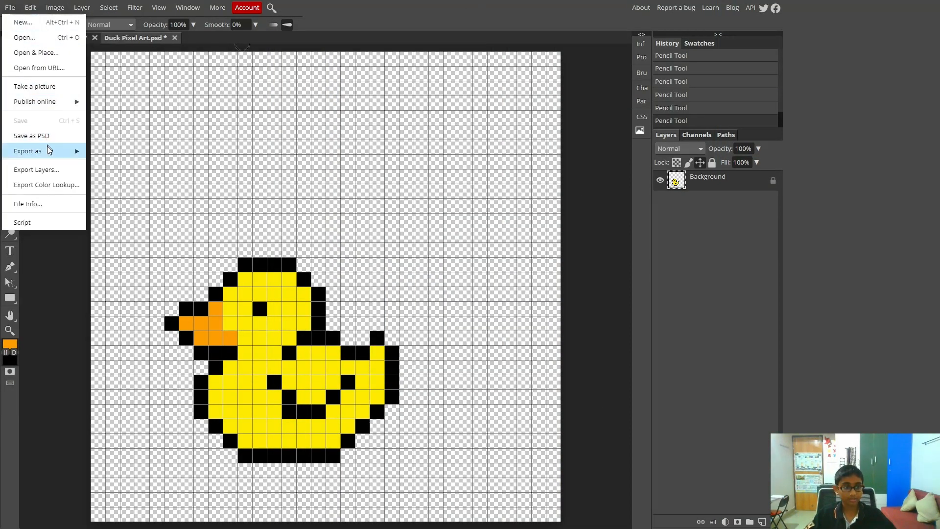
mouse_move(49, 151)
click(102, 151)
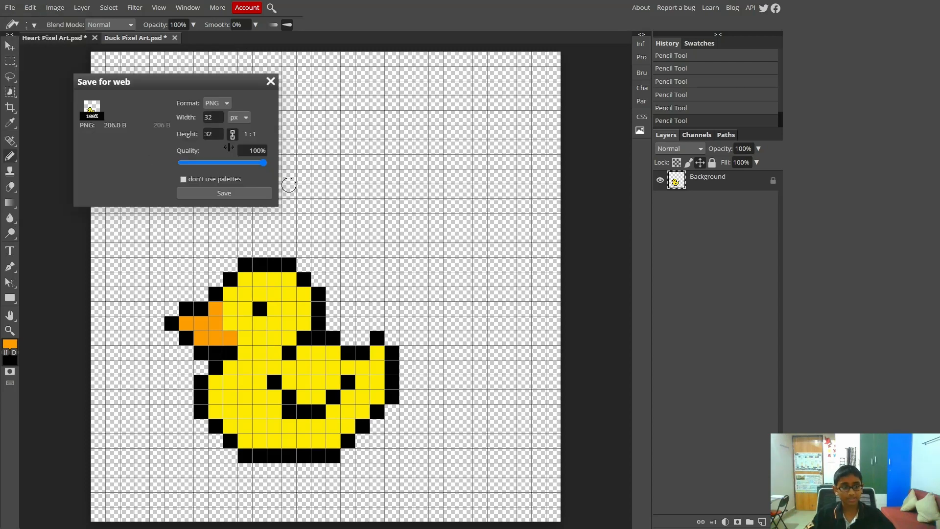
click(223, 193)
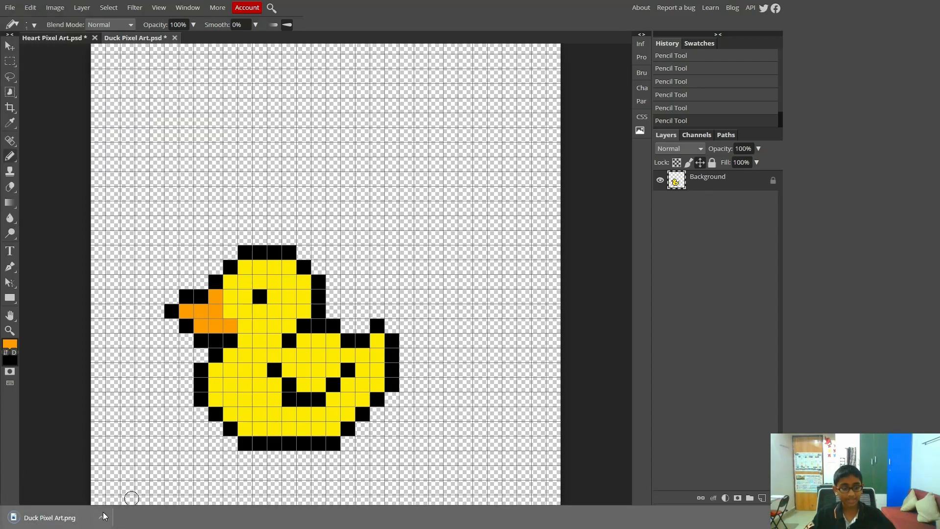
- Show the exported Duck Pixel Art.png in its folder in File Explorer and preview the image
click(101, 517)
click(117, 484)
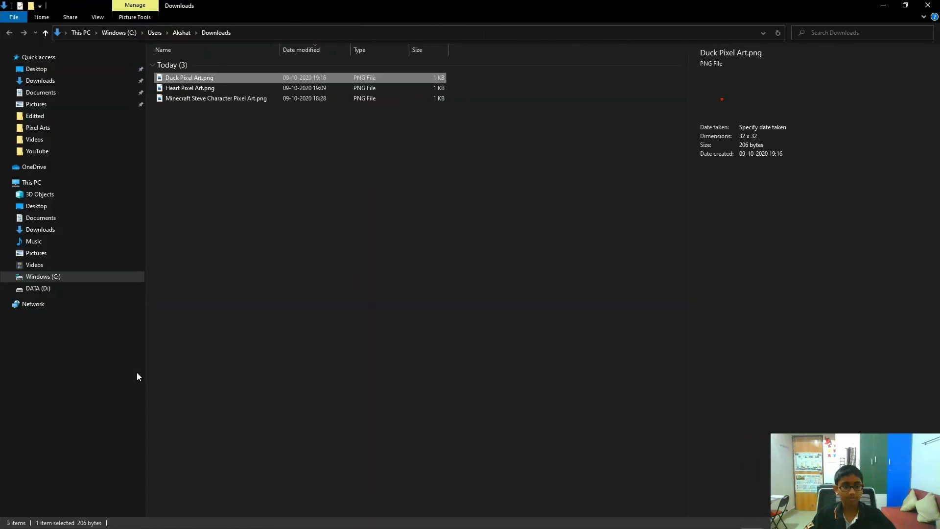
key(space)
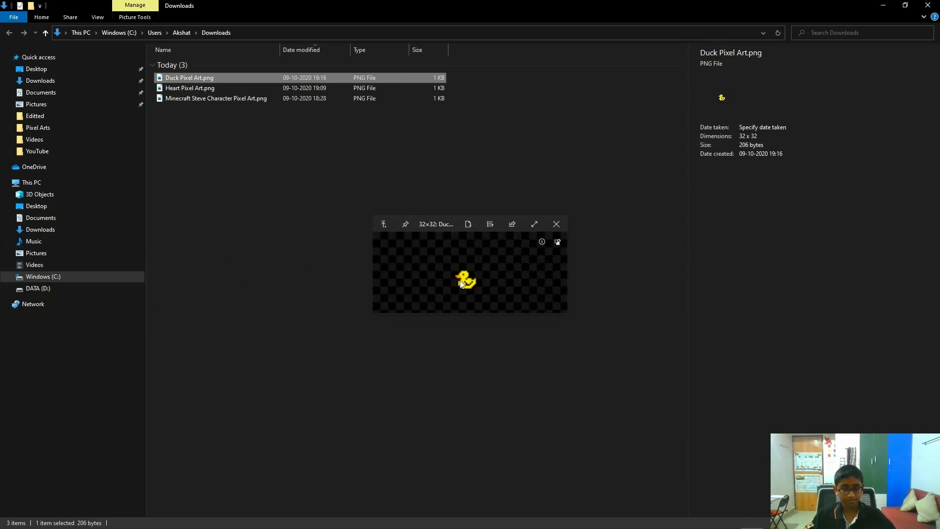
key(alt)
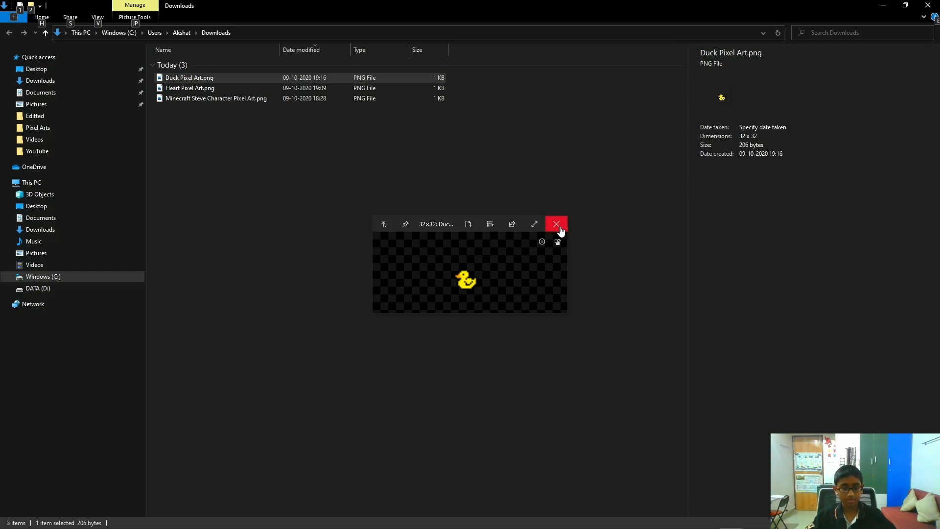
click(557, 225)
- Preview Duck Pixel Art.png once more and return to Photopea
key(space)
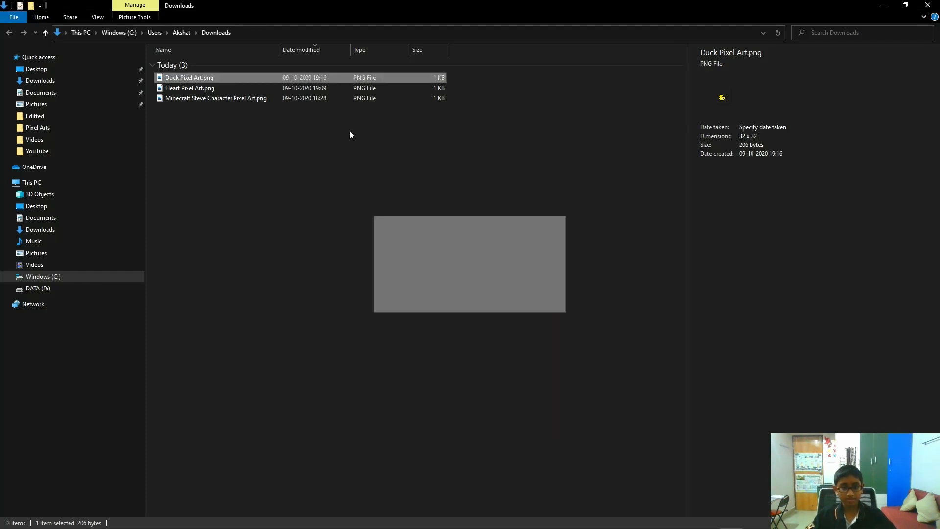
click(430, 287)
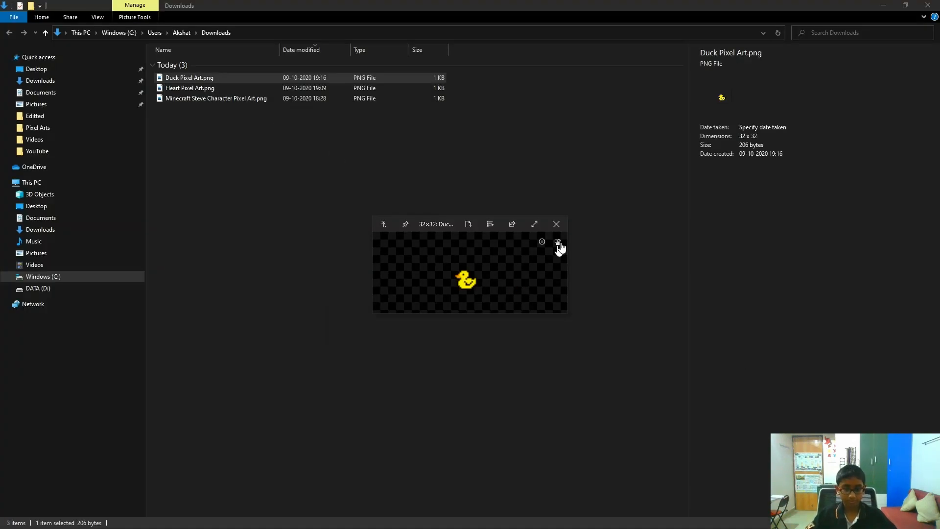
click(557, 224)
key(alt+Tab)
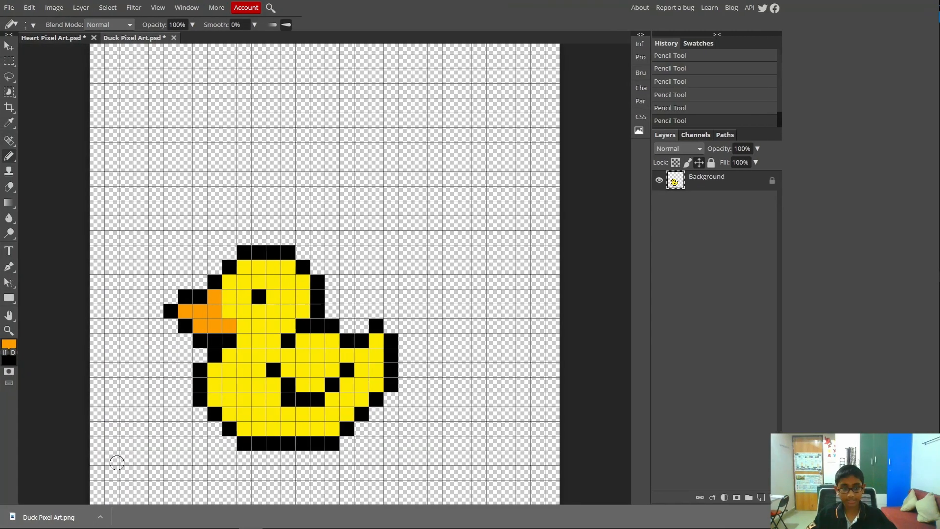